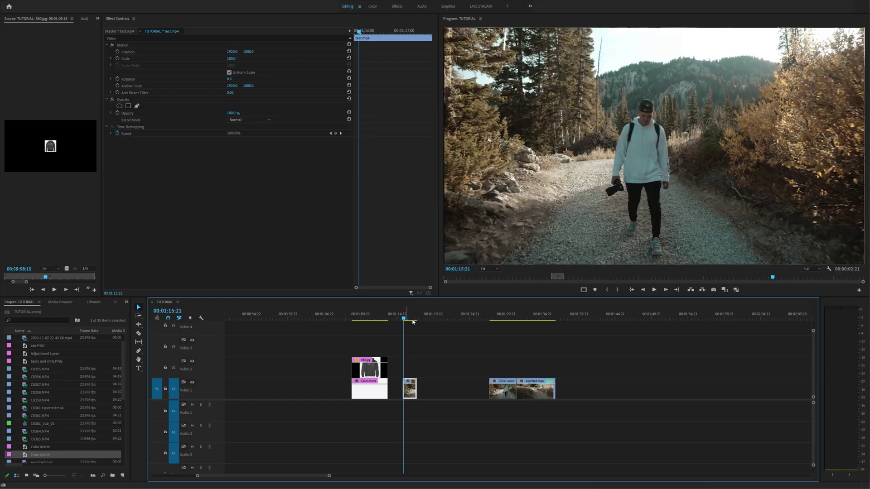
# Play back the finished cube transition several times in a full-window preview
pyautogui.press('space')
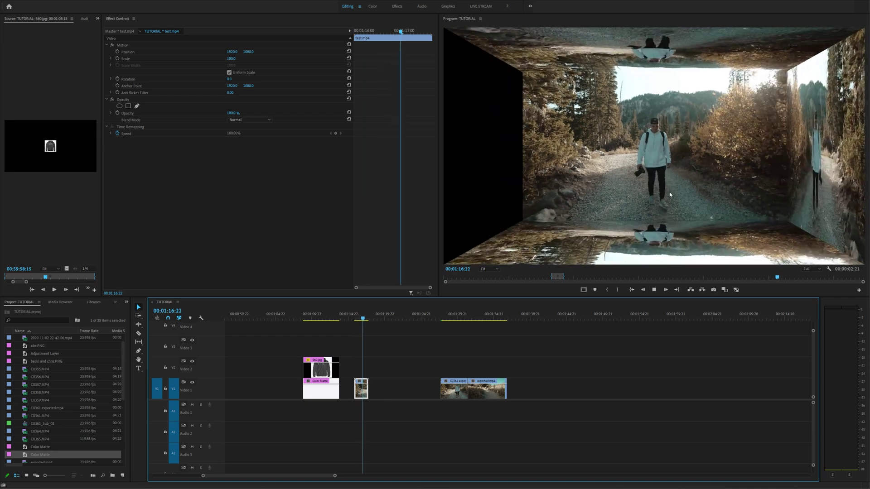
pyautogui.click(359, 319)
pyautogui.press('`')
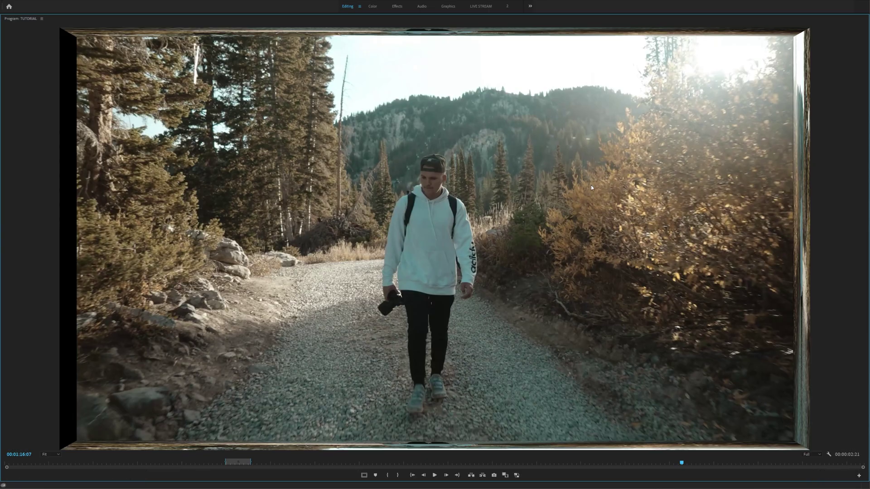
pyautogui.press('space')
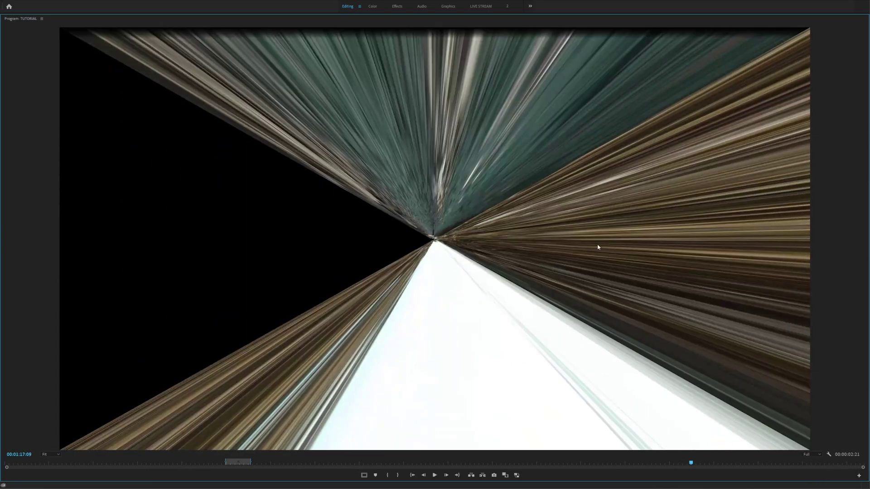
pyautogui.press('j')
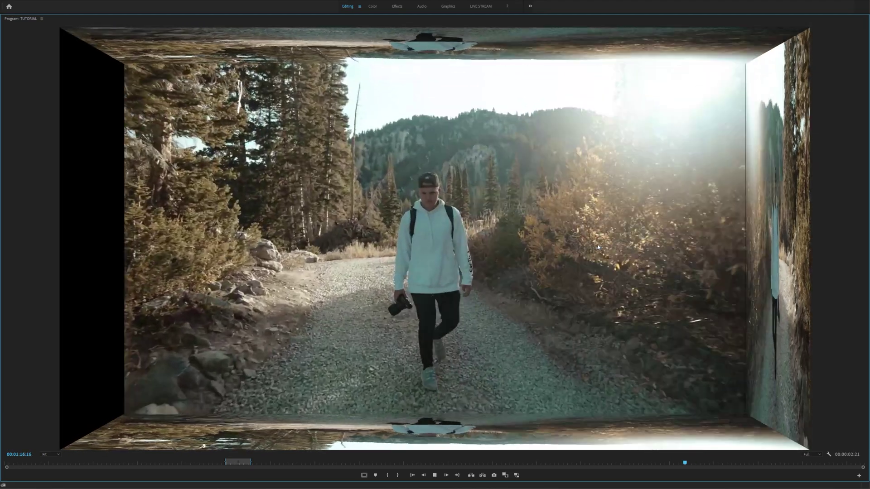
pyautogui.press('k')
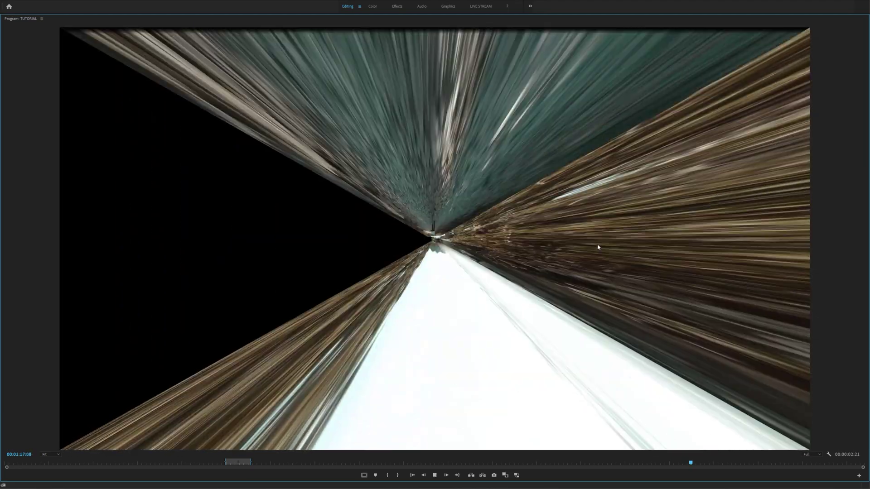
pyautogui.press('k')
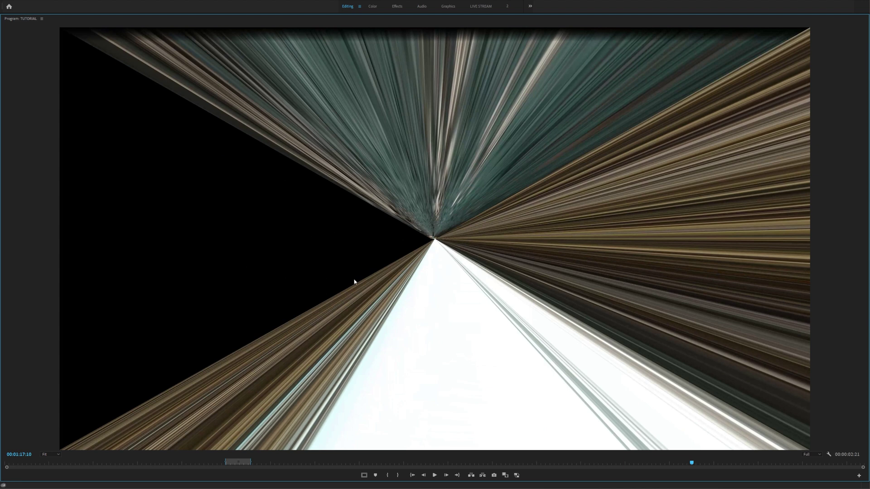
pyautogui.press('l')
pyautogui.press('k')
pyautogui.press('`')
# Replay the transition in the normal layout, then park the playhead on C0361 exported at 00:01:29:02
pyautogui.click(363, 318)
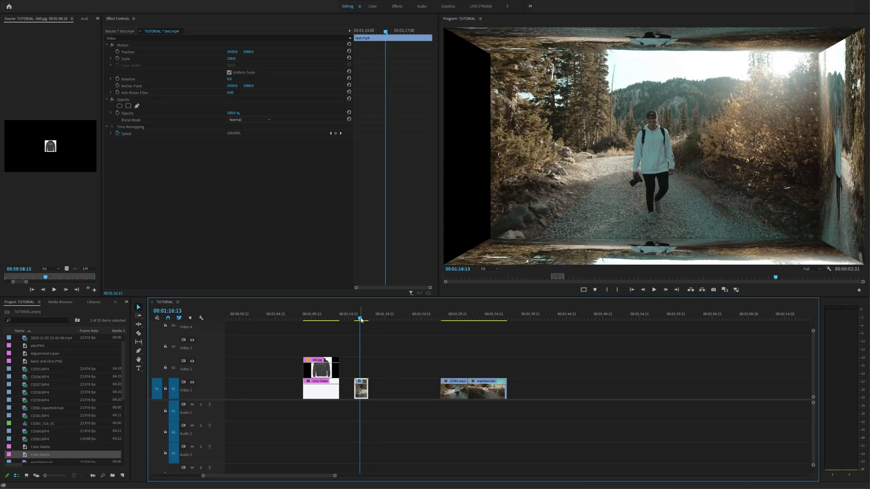
pyautogui.press('l')
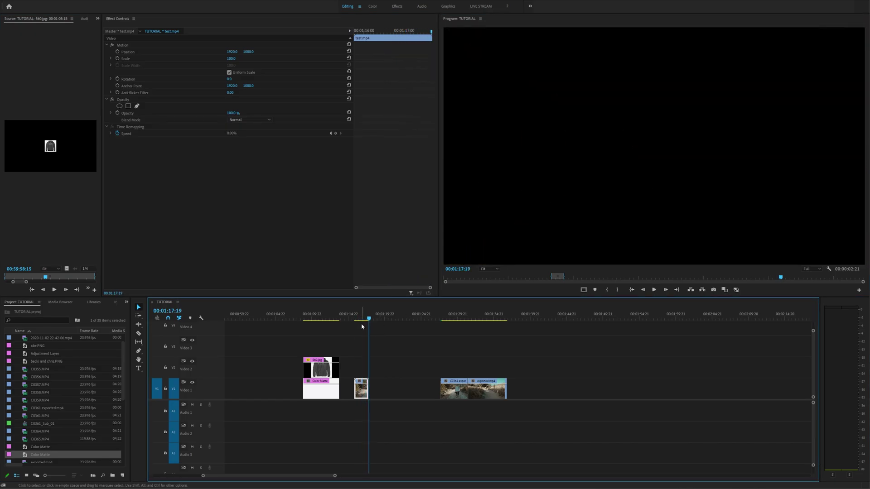
pyautogui.click(358, 319)
pyautogui.click(439, 319)
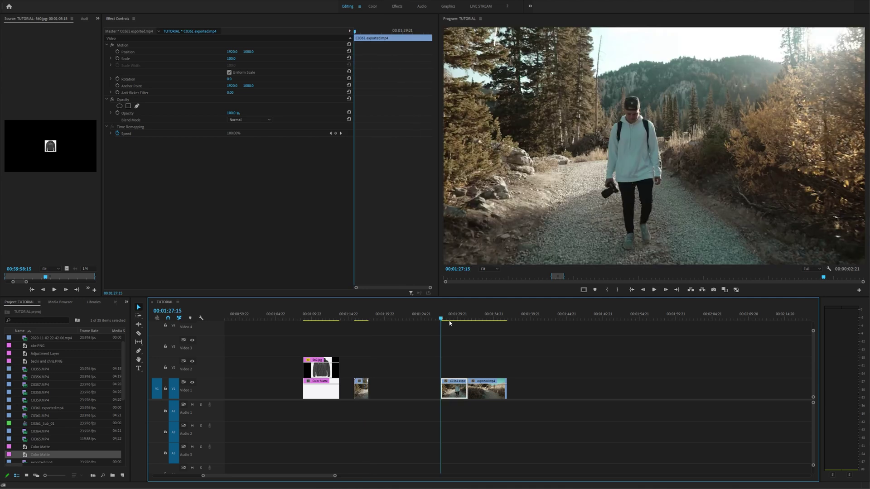
pyautogui.scroll(-2, 487, 338)
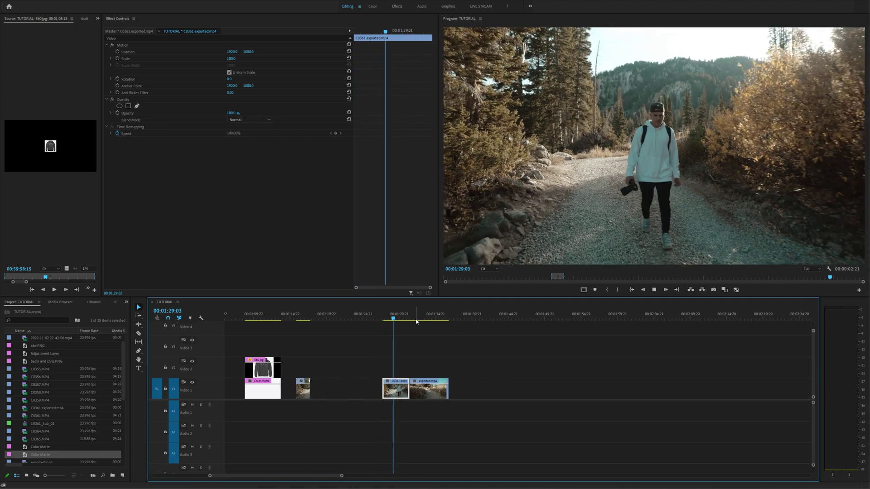
pyautogui.moveTo(404, 319); pyautogui.dragTo(392, 319)
# Widen the left panel and search the Effects browser for 'corne'
pyautogui.moveTo(102, 170); pyautogui.dragTo(164, 169)
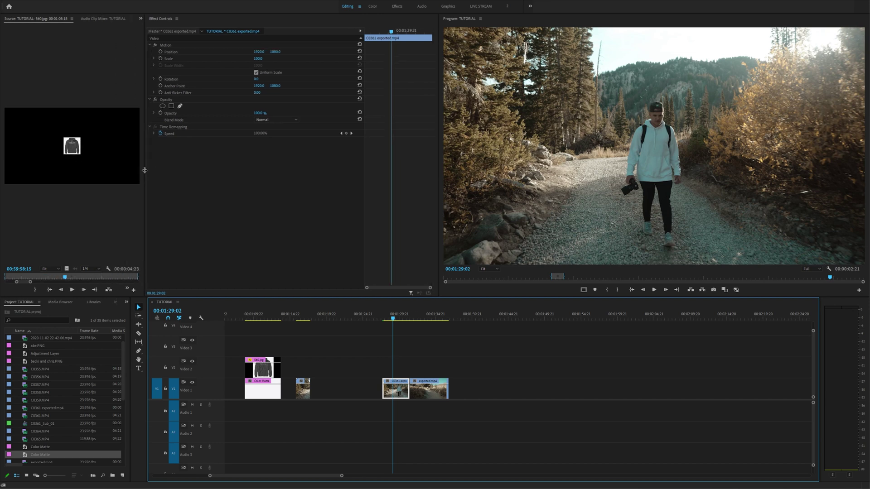
pyautogui.click(103, 19)
pyautogui.click(146, 19)
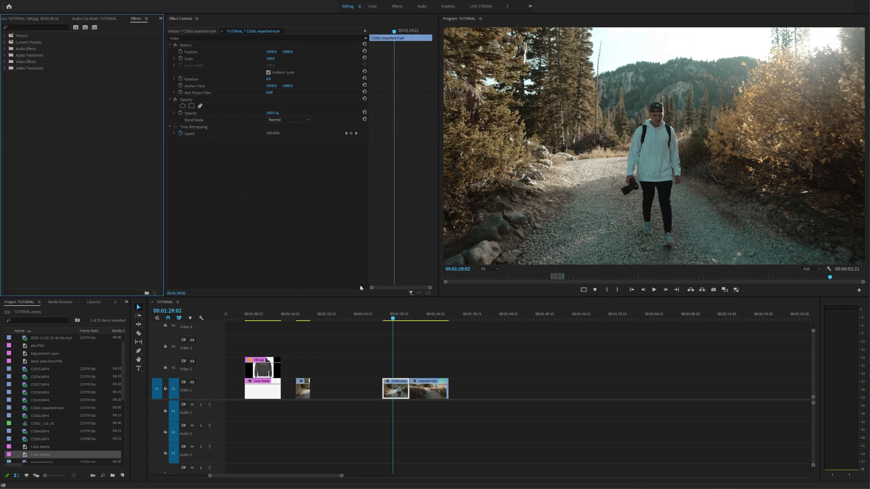
pyautogui.click(32, 27)
pyautogui.write('corner')
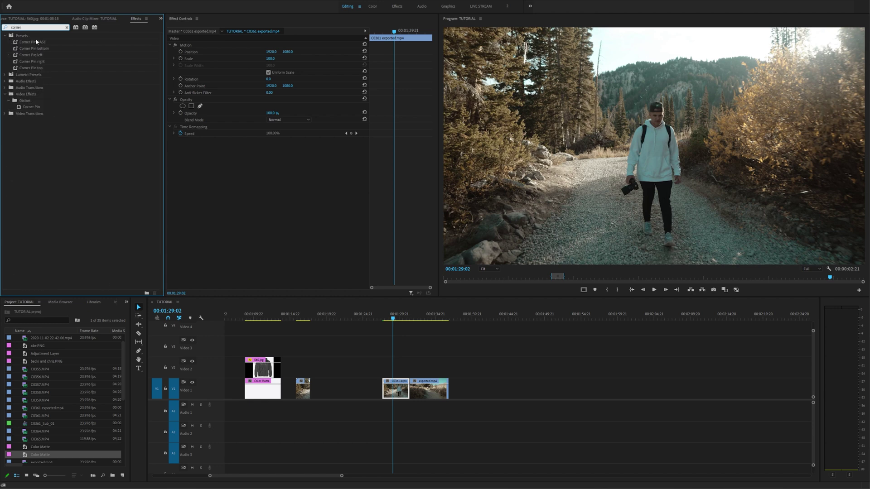
# Drag the Corner Pin distort effect onto the C0361 exported clip and select it
pyautogui.click(35, 108)
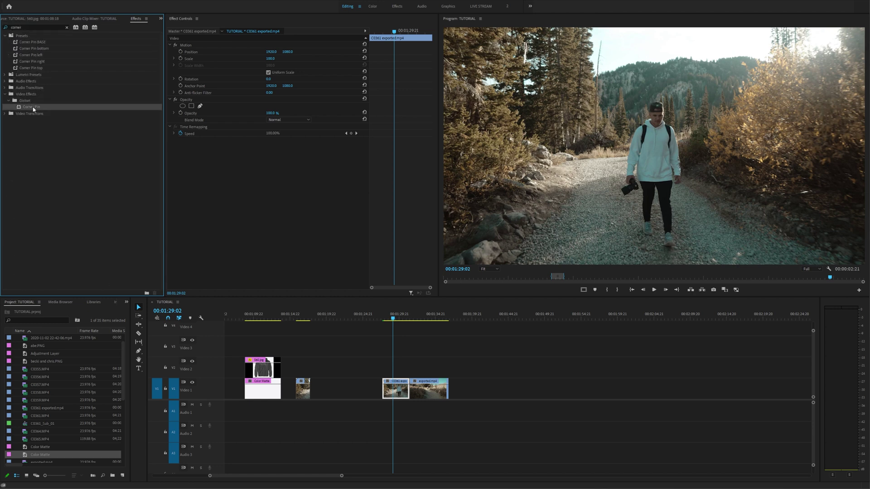
pyautogui.moveTo(31, 109); pyautogui.dragTo(402, 389)
pyautogui.click(398, 387)
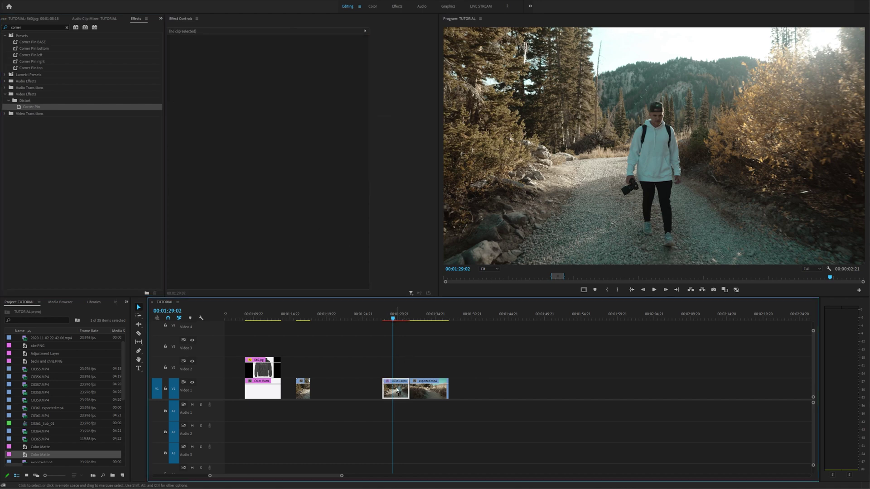
# With Corner Pin selected, set the Program monitor zoom to 25% and playback resolution to 1/2
pyautogui.click(194, 142)
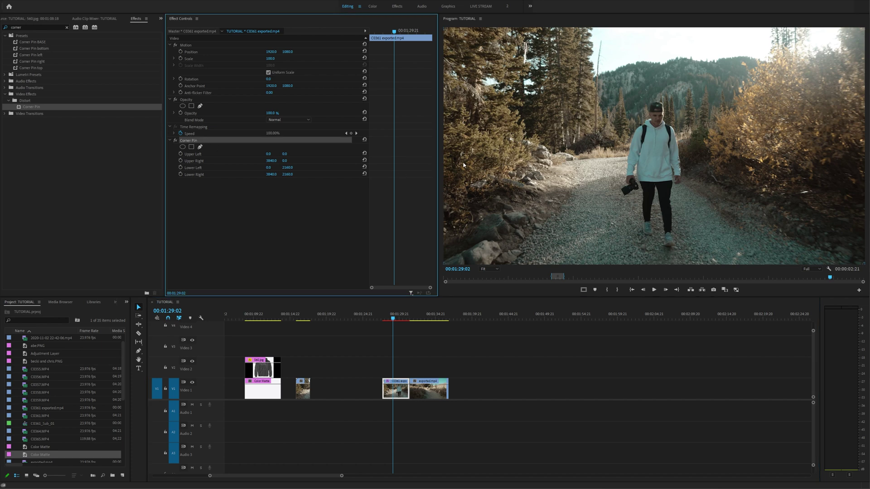
pyautogui.click(495, 272)
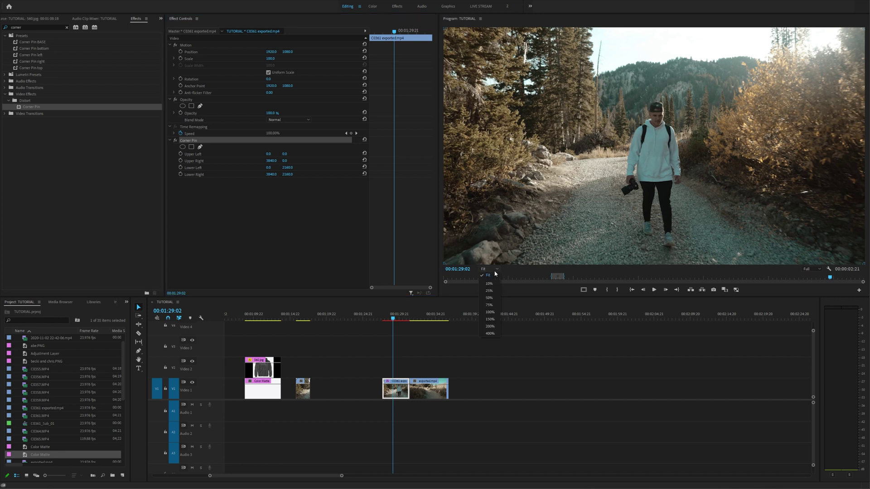
pyautogui.click(494, 290)
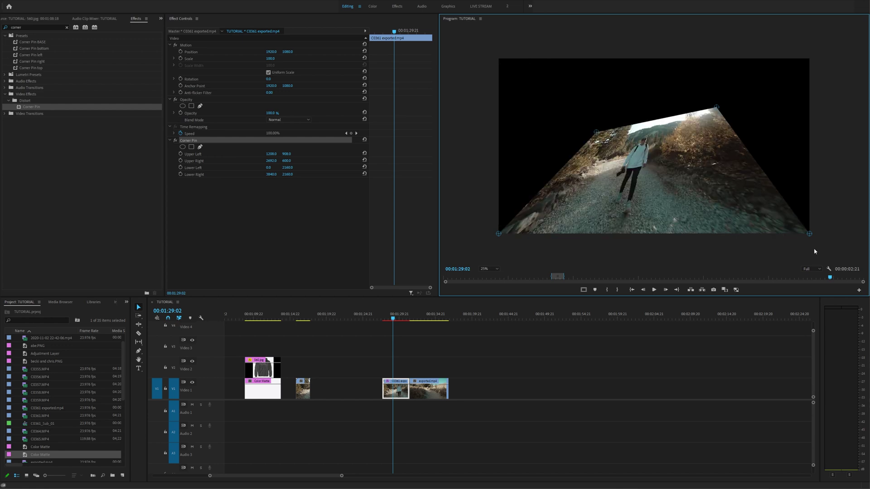
pyautogui.click(818, 270)
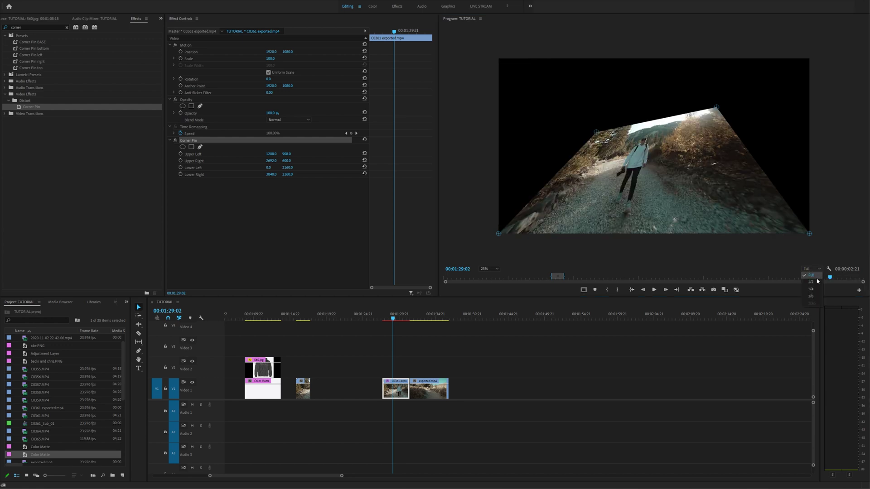
pyautogui.click(815, 283)
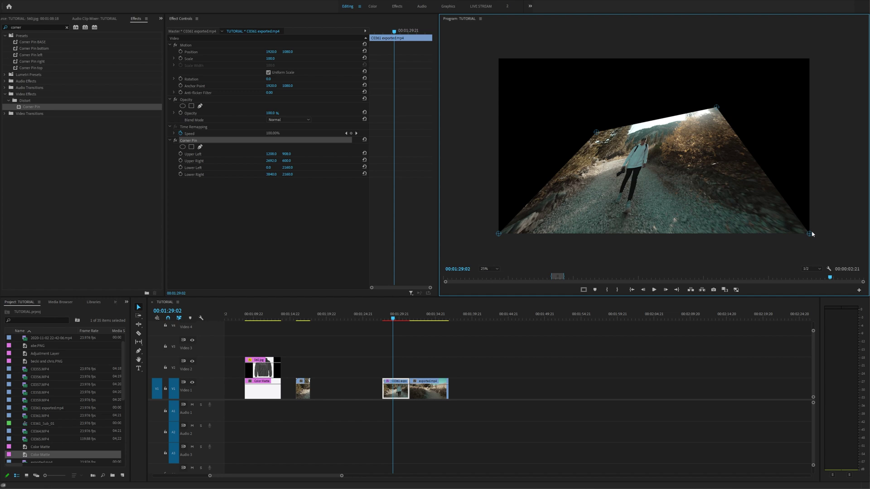
# Test-drag the lower-right corner handle, undo it, and scrub to around 00:01:30
pyautogui.moveTo(794, 162); pyautogui.dragTo(793, 157)
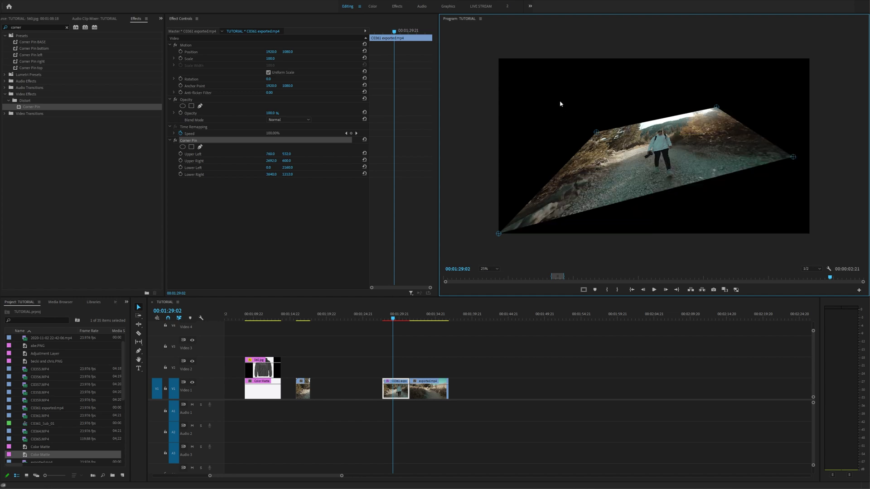
pyautogui.hotkey('ctrl', 'z')
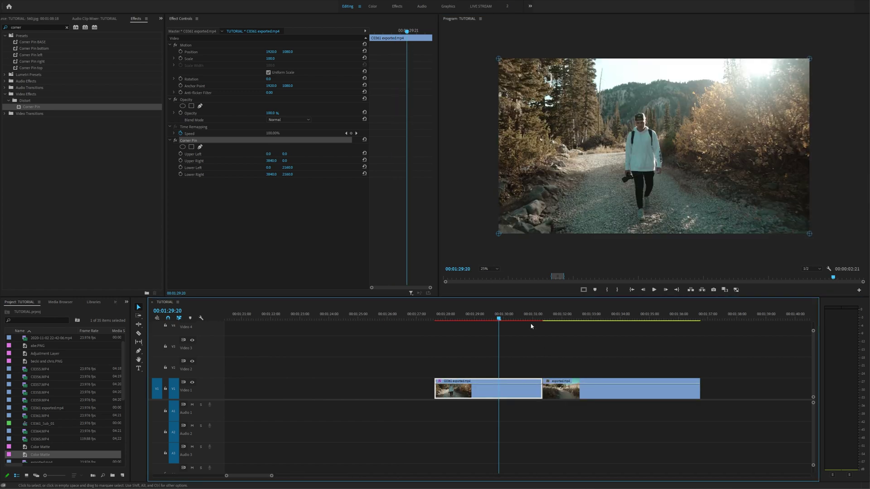
pyautogui.moveTo(500, 316); pyautogui.dragTo(462, 317)
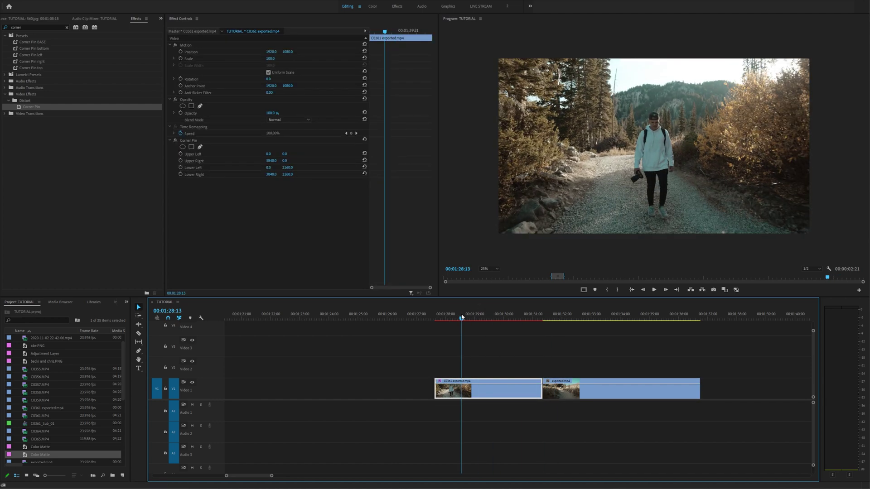
# Keyframe the Corner Pin Upper Right corner at 3840, 0 at 00:01:29:13
pyautogui.press('space')
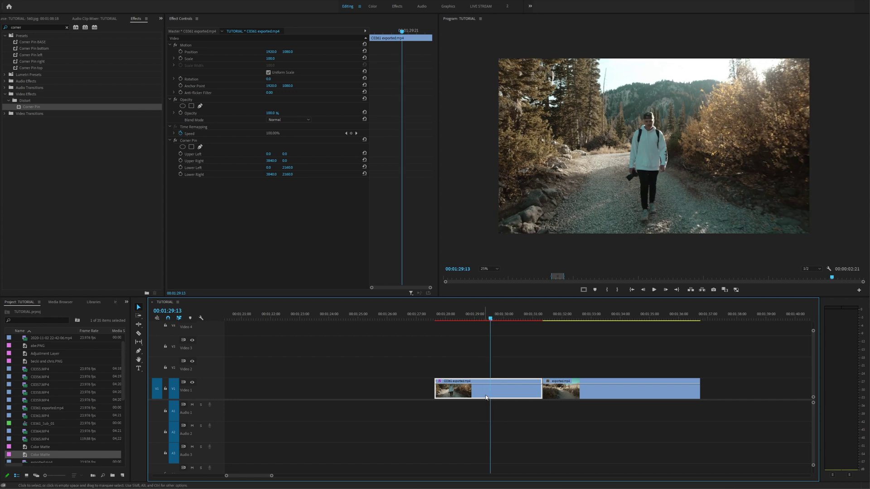
pyautogui.click(209, 154)
pyautogui.click(197, 141)
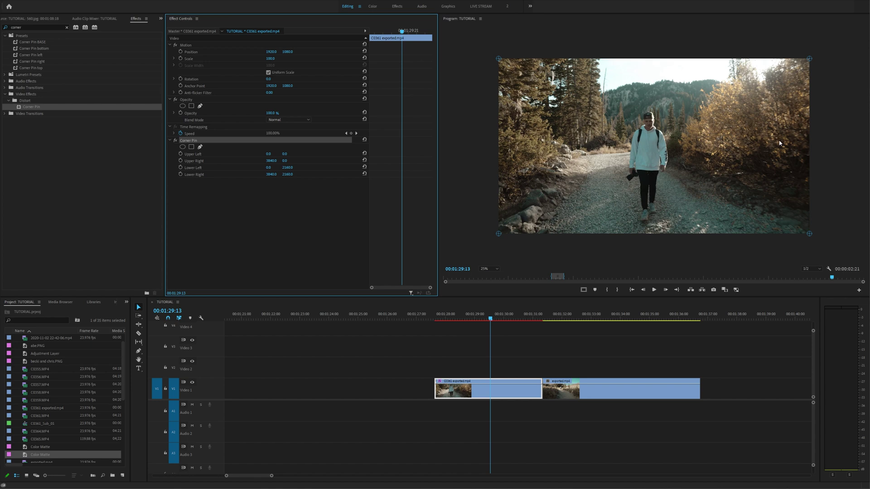
pyautogui.click(810, 59)
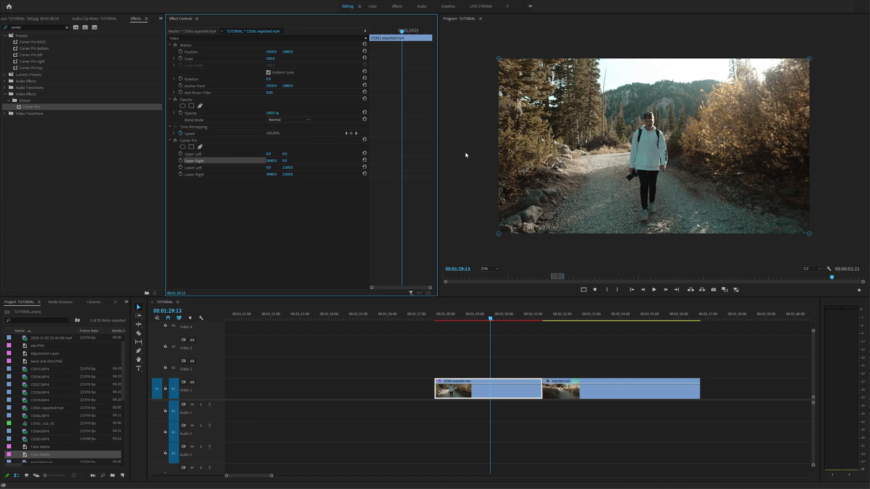
pyautogui.moveTo(274, 161); pyautogui.dragTo(237, 161)
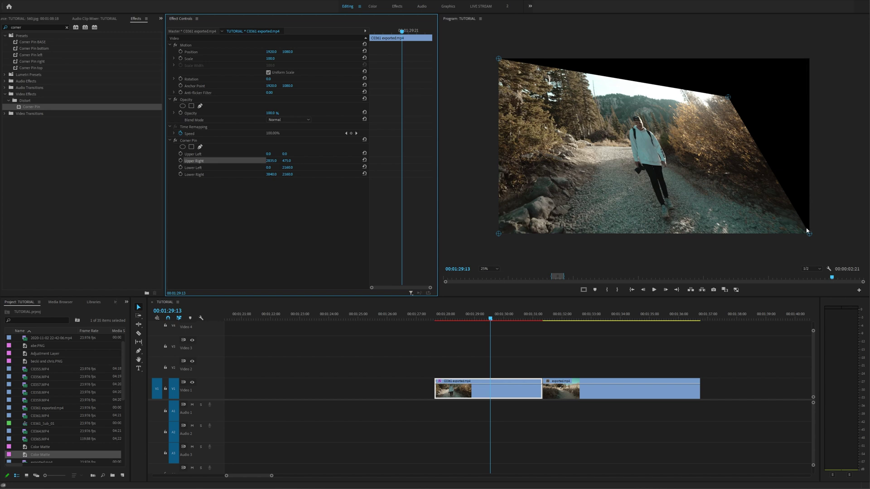
pyautogui.click(180, 161)
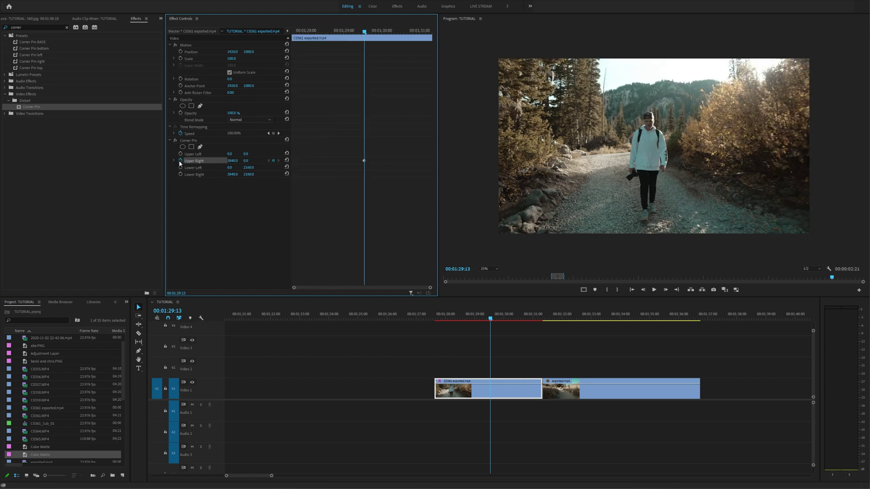
# Add a Lower Right keyframe, play ahead to 01:30:09, and fit the preview to the monitor
pyautogui.click(180, 174)
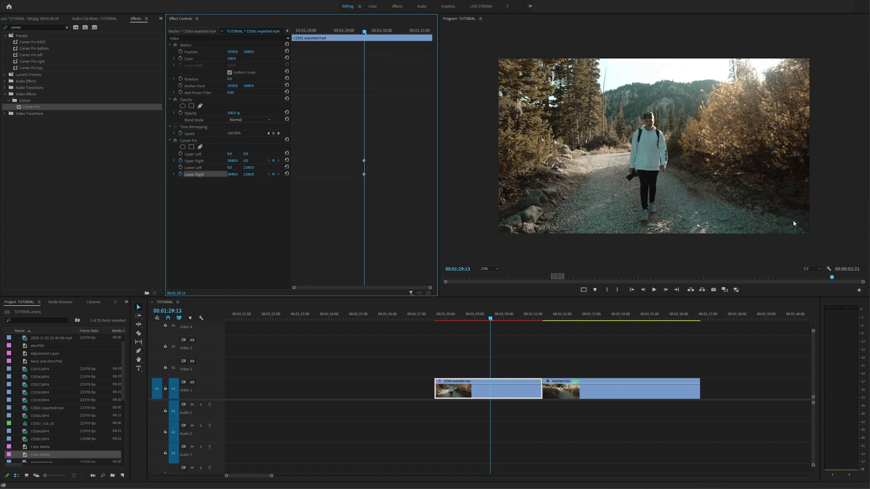
pyautogui.click(202, 141)
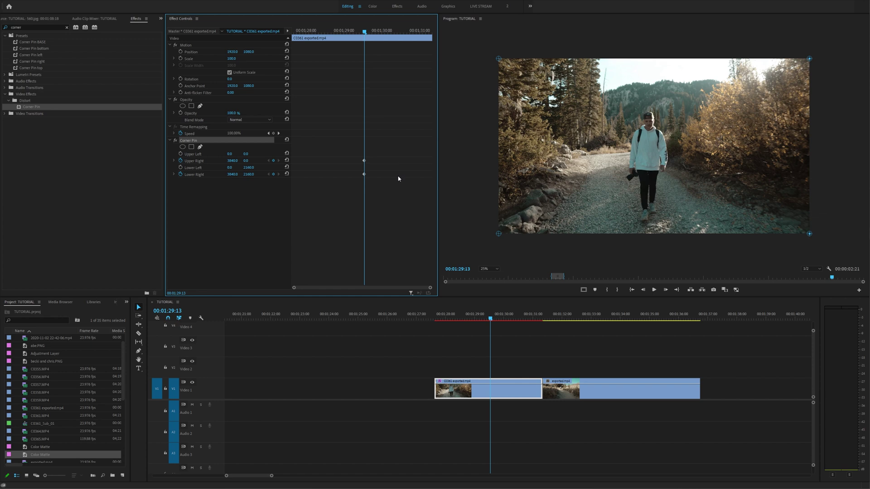
pyautogui.press('space')
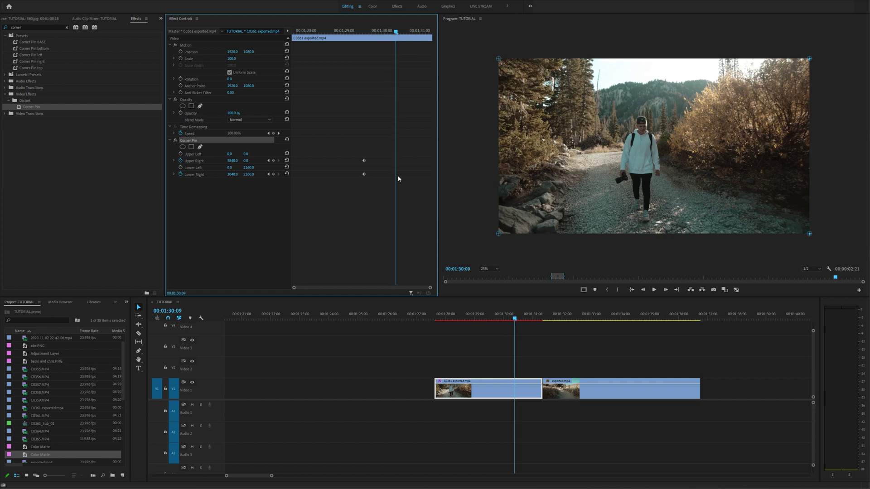
pyautogui.moveTo(809, 58); pyautogui.dragTo(774, 95)
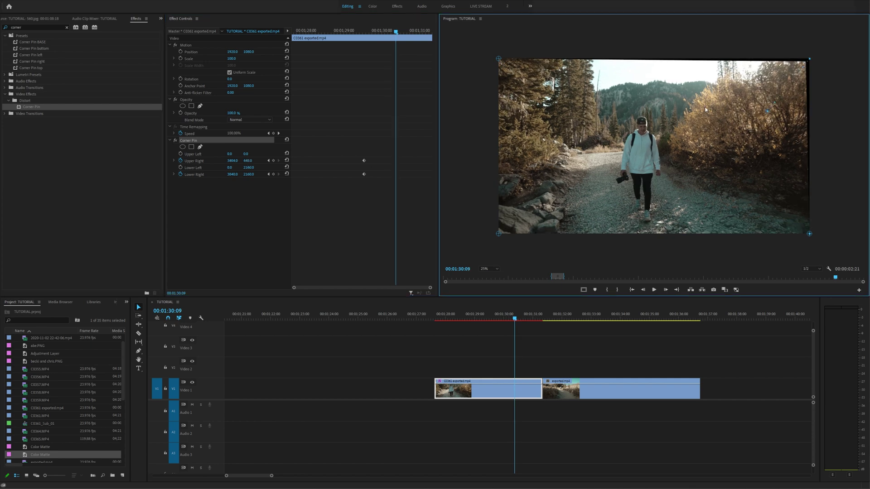
pyautogui.hotkey('ctrl', 'z')
pyautogui.hotkey('ctrl', 'z')
pyautogui.hotkey('ctrl', 'z')
pyautogui.hotkey('ctrl', 'z')
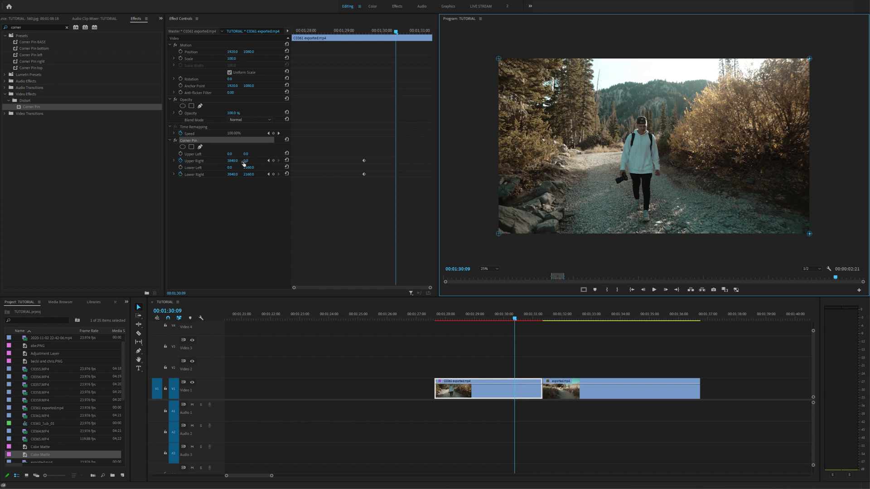
pyautogui.hotkey('shift', 'z')
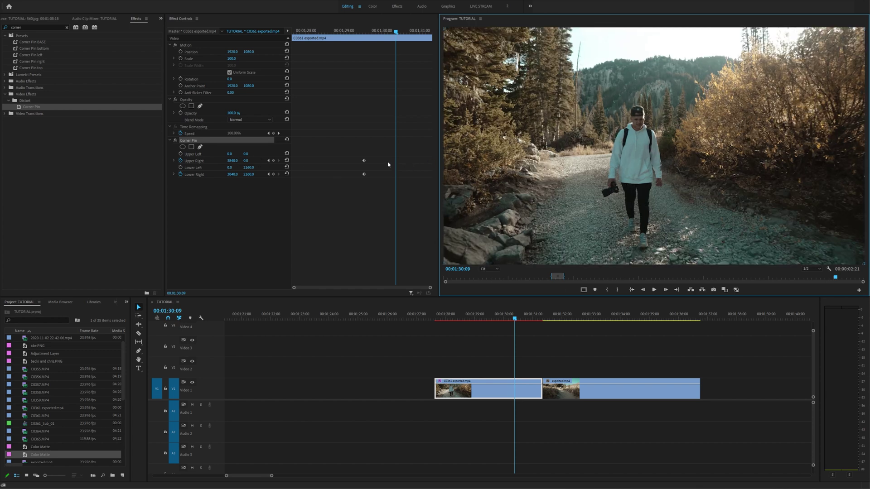
# Set Upper Right X and Lower Right X to 0 at 00:01:30:09
pyautogui.click(232, 161)
pyautogui.write('0')
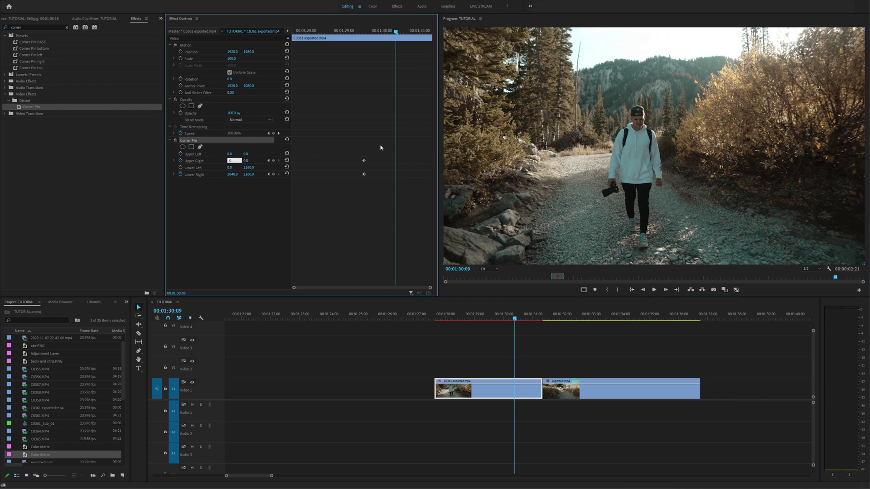
pyautogui.press('Return')
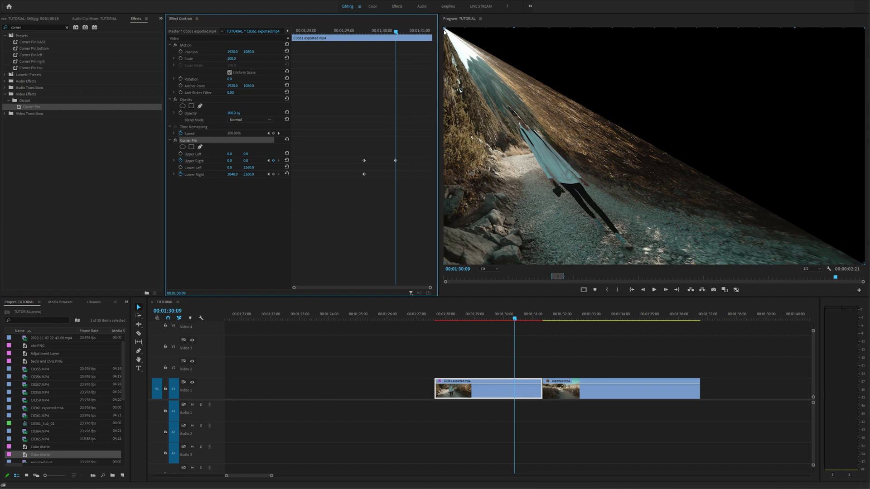
pyautogui.click(233, 175)
pyautogui.write('0')
pyautogui.press('Return')
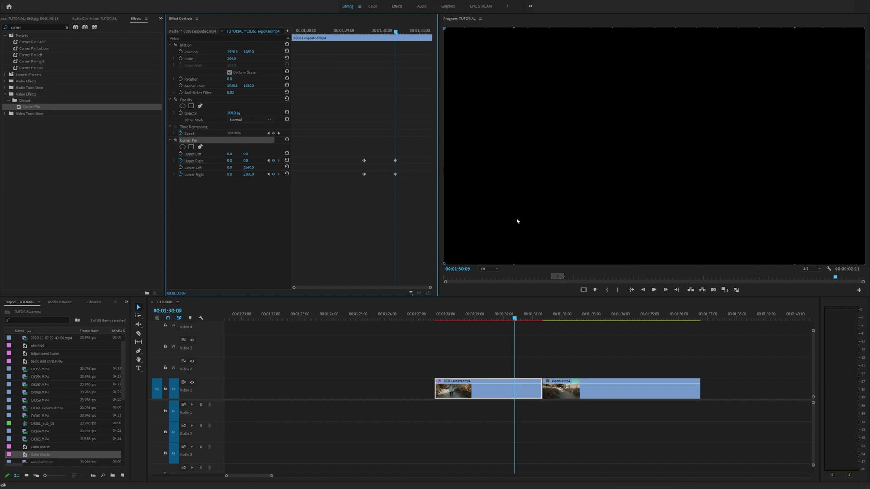
# Preview the fold, stop at 00:01:29:13, and marquee-select the right-corner keyframes
pyautogui.moveTo(515, 318); pyautogui.dragTo(485, 318)
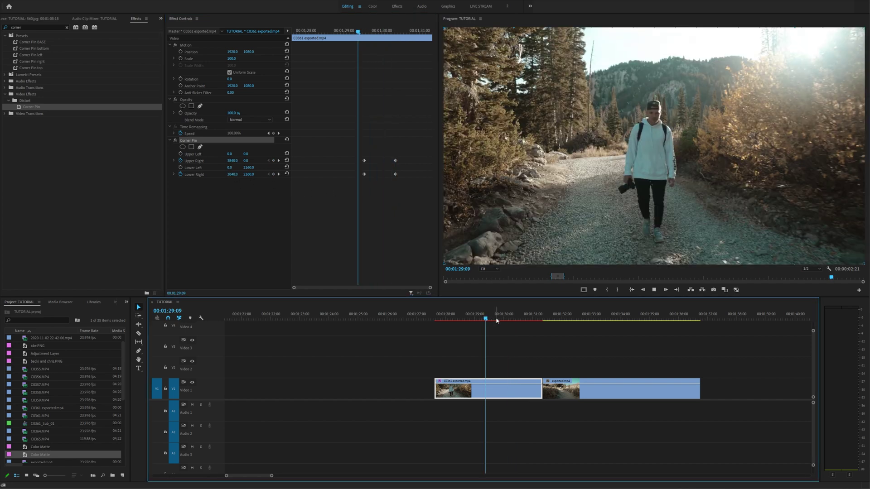
pyautogui.press('space')
pyautogui.moveTo(501, 318); pyautogui.dragTo(493, 318)
pyautogui.press('space')
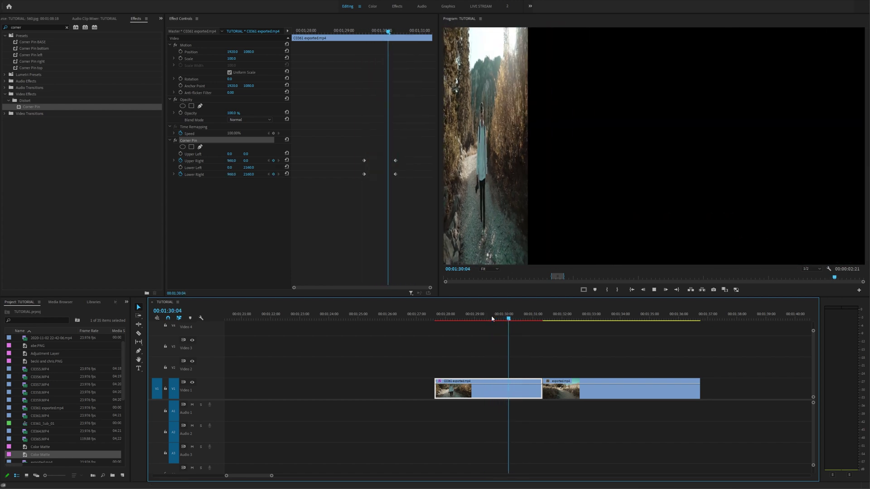
pyautogui.click(492, 319)
pyautogui.moveTo(356, 148); pyautogui.dragTo(371, 190)
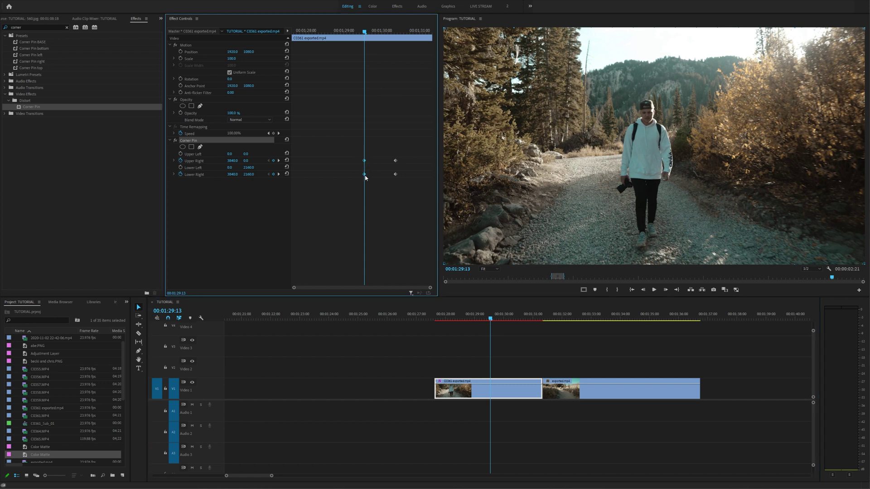
# Set the first right-corner keyframes to Ease Out and the later ones to Ease In
pyautogui.rightClick(365, 177)
pyautogui.moveTo(399, 230)
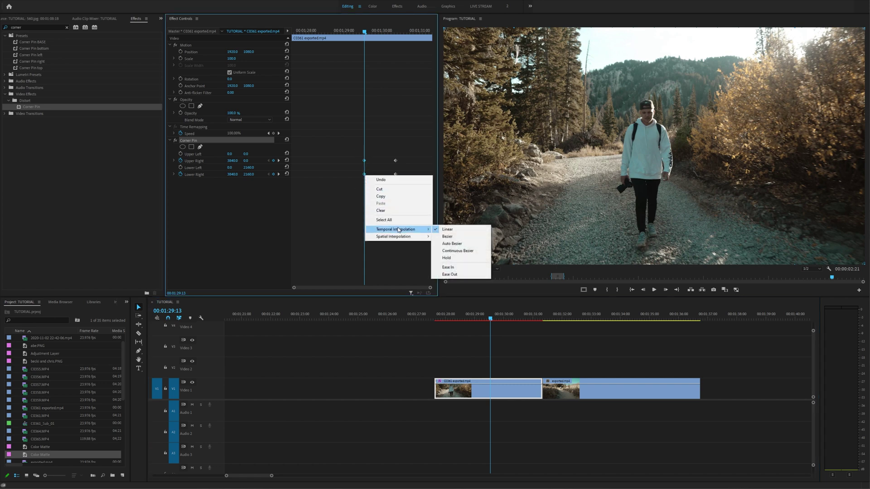
pyautogui.click(461, 275)
pyautogui.rightClick(396, 175)
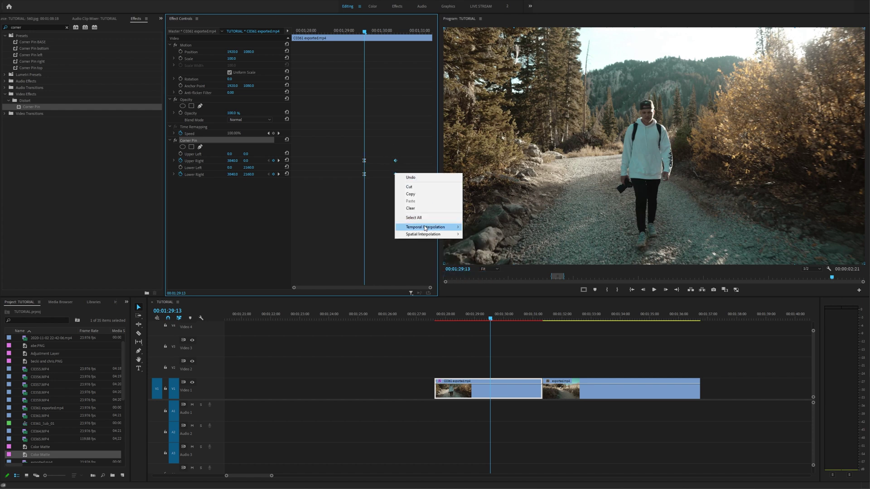
pyautogui.moveTo(429, 227)
pyautogui.click(497, 265)
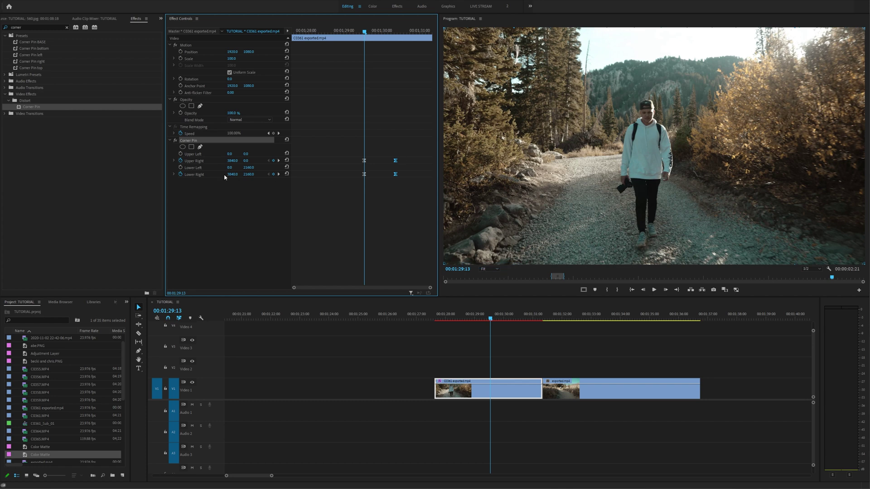
# Expand the Upper Right and Lower Right speed graphs and play the eased fold
pyautogui.click(174, 161)
pyautogui.click(217, 188)
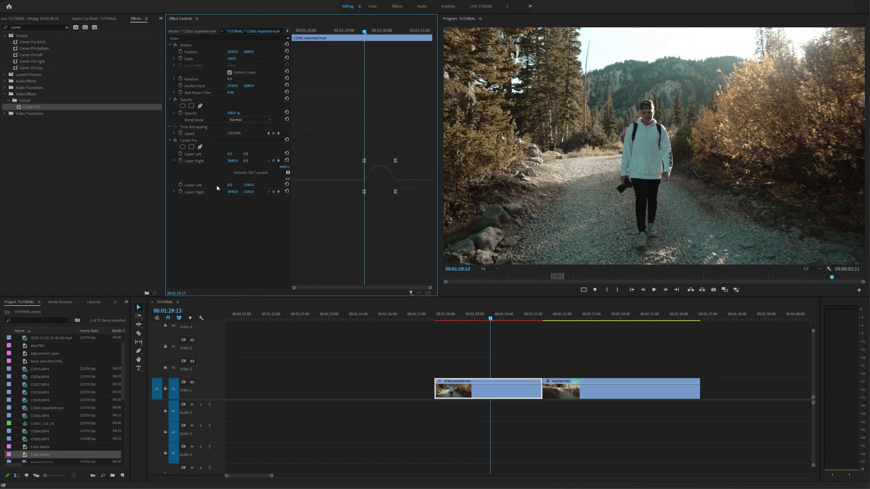
pyautogui.click(175, 192)
pyautogui.click(501, 324)
pyautogui.press('space')
pyautogui.press('space')
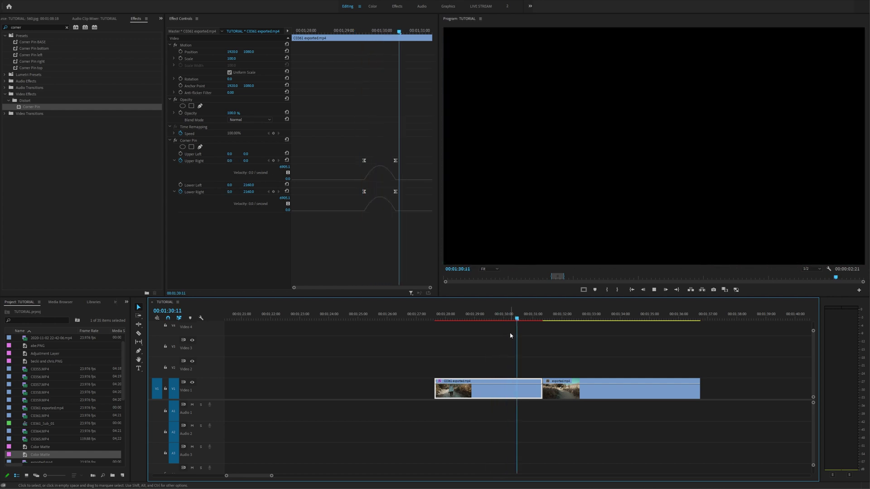
# Stretch the Upper Right and Lower Right ease handles for steeper curves, then replay
pyautogui.click(364, 161)
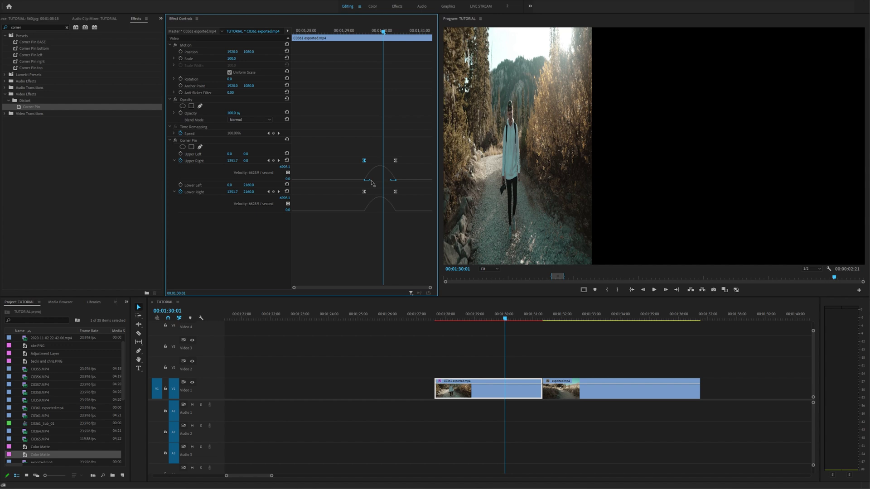
pyautogui.moveTo(370, 182); pyautogui.dragTo(381, 181)
pyautogui.click(364, 192)
pyautogui.moveTo(371, 211); pyautogui.dragTo(380, 211)
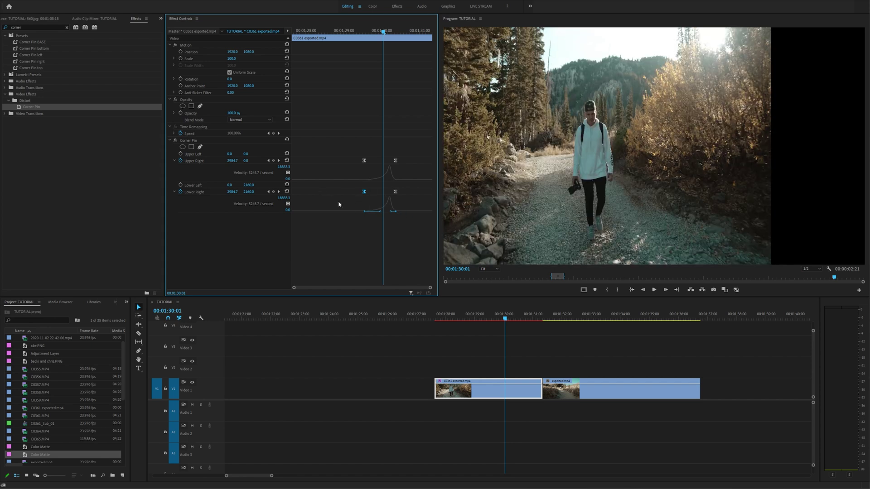
pyautogui.click(361, 31)
pyautogui.press('space')
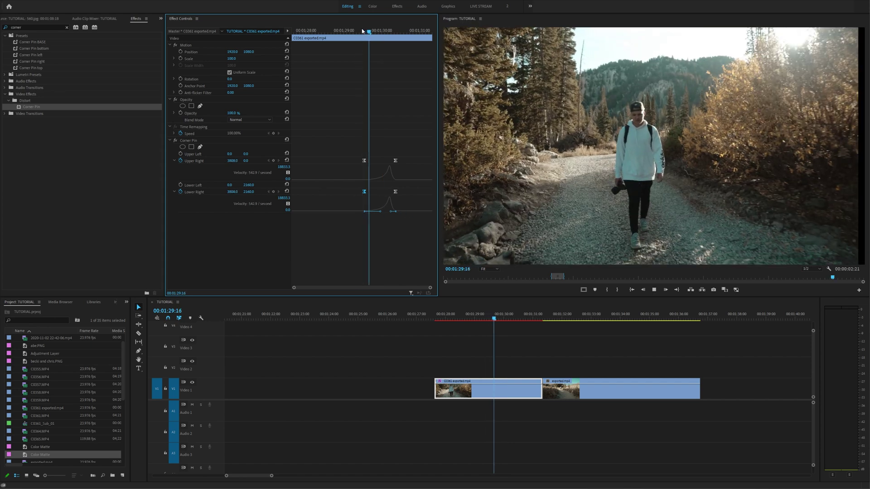
pyautogui.moveTo(358, 30); pyautogui.dragTo(388, 36)
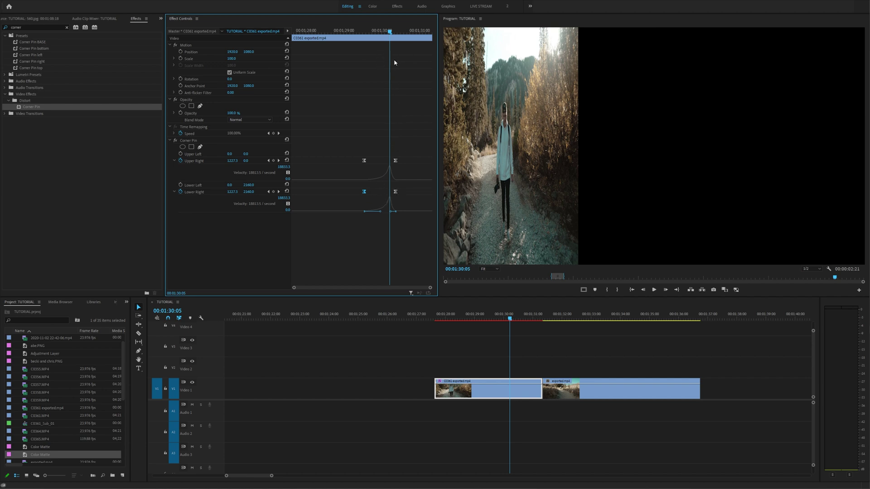
# Fine-tune the Lower Right and Upper Right end keyframe timing while inspecting the warp near 01:30:09
pyautogui.moveTo(390, 32); pyautogui.dragTo(377, 31)
pyautogui.moveTo(395, 192); pyautogui.dragTo(404, 193)
pyautogui.moveTo(375, 38); pyautogui.dragTo(395, 36)
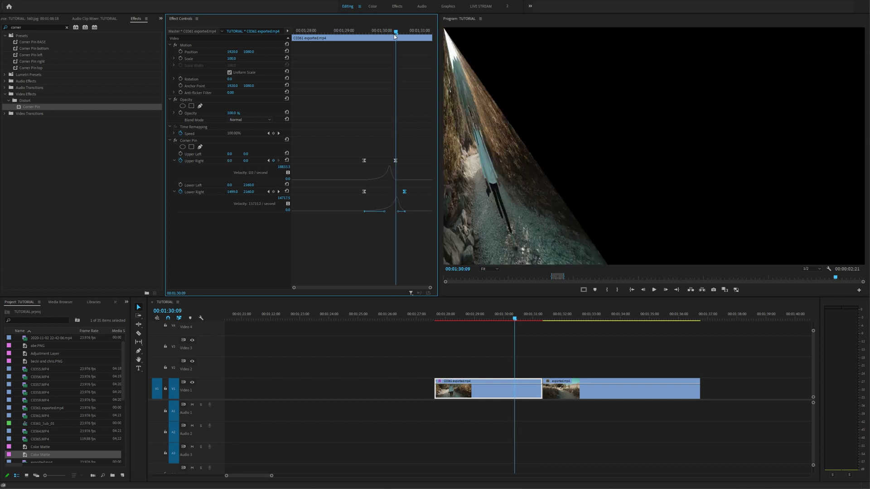
pyautogui.moveTo(395, 37); pyautogui.dragTo(395, 37)
pyautogui.moveTo(406, 193); pyautogui.dragTo(403, 194)
pyautogui.moveTo(396, 160); pyautogui.dragTo(398, 160)
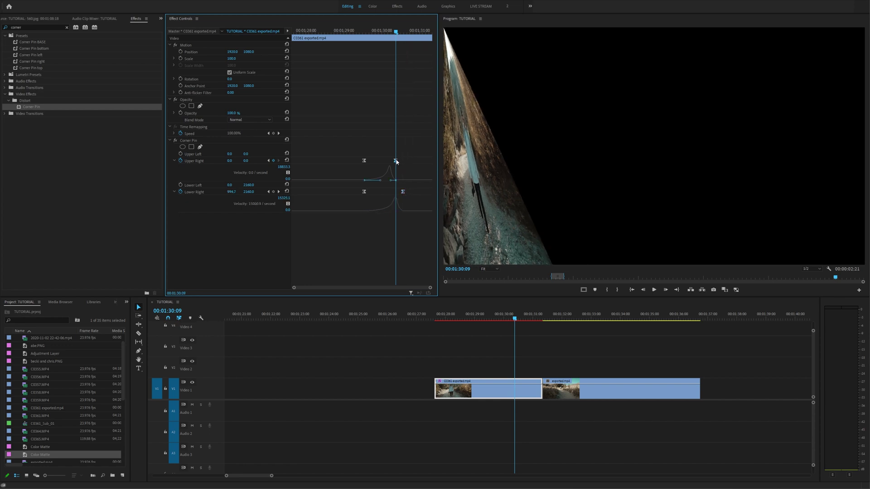
# Replay the adjusted fold, return to 00:01:29:13, and place exported.mp4 on Video 2 there
pyautogui.click(379, 31)
pyautogui.press('space')
pyautogui.click(380, 31)
pyautogui.press('space')
pyautogui.click(380, 30)
pyautogui.moveTo(380, 31); pyautogui.dragTo(398, 31)
pyautogui.click(268, 160)
pyautogui.moveTo(546, 386); pyautogui.dragTo(525, 373)
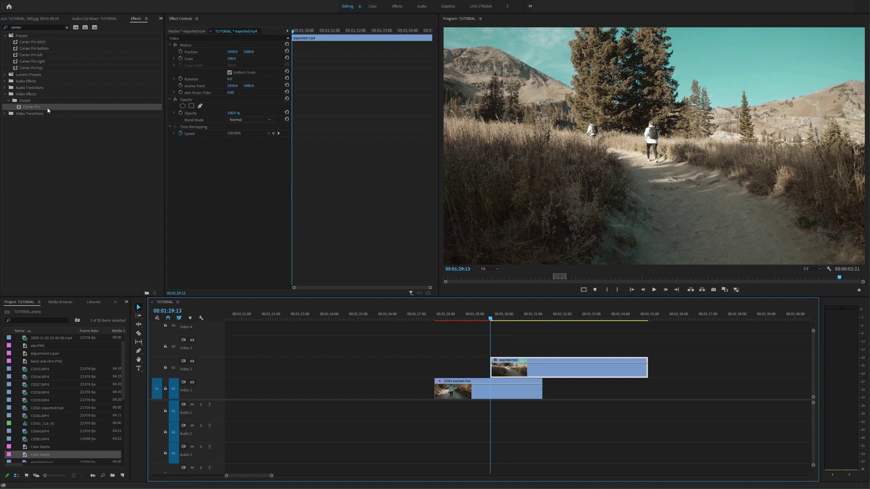
# Apply Corner Pin to exported.mp4, set Upper Left and Lower Left X to 3840, and keyframe Lower Left
pyautogui.moveTo(44, 109); pyautogui.dragTo(511, 376)
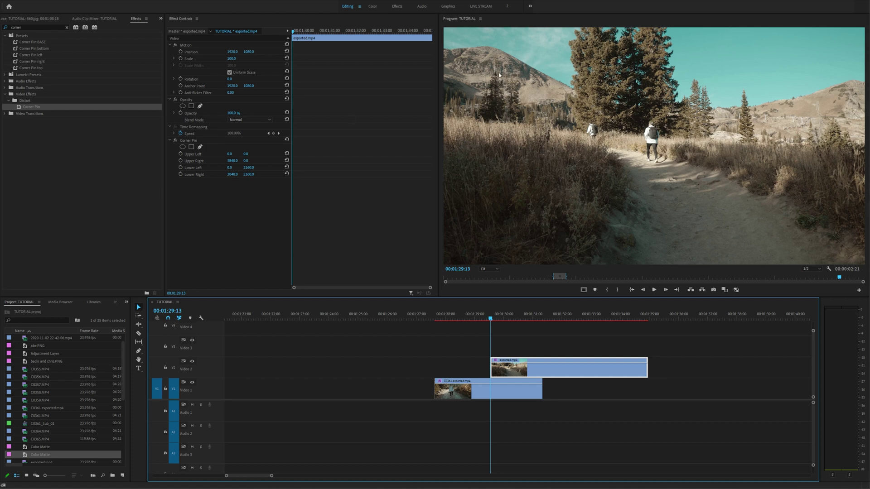
pyautogui.click(202, 141)
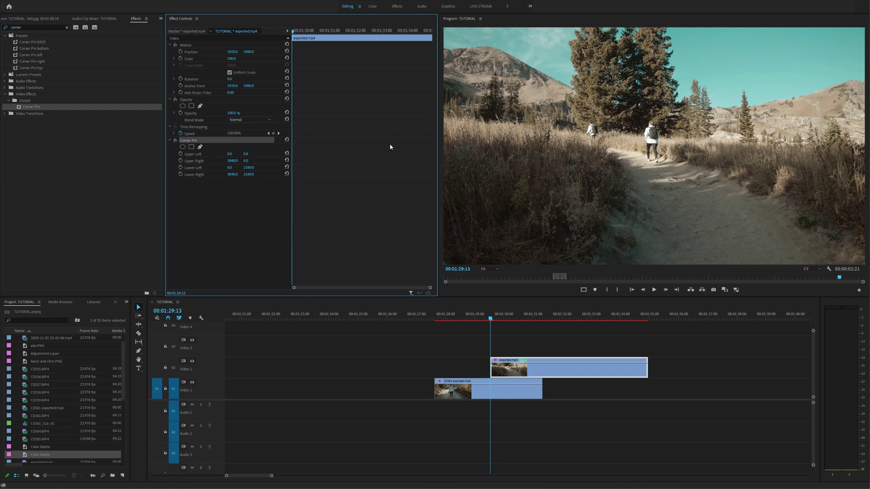
pyautogui.click(229, 154)
pyautogui.write('3840')
pyautogui.press('Return')
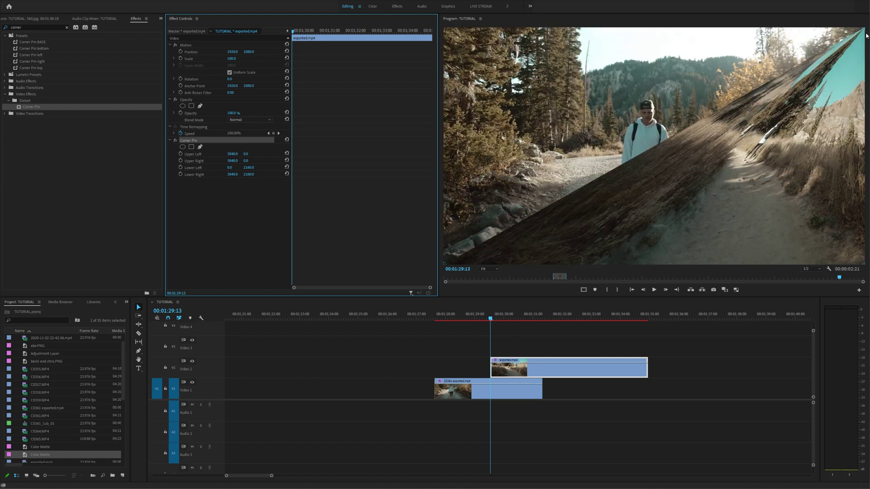
pyautogui.click(231, 167)
pyautogui.write('3840')
pyautogui.press('Return')
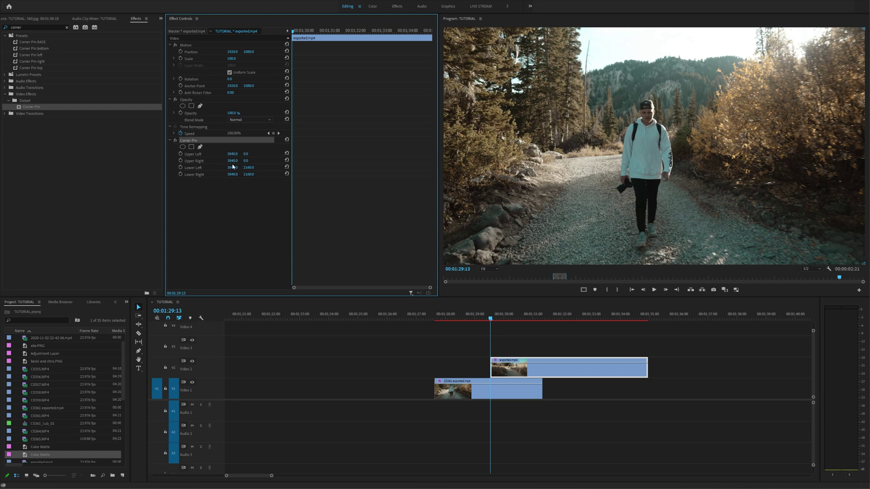
pyautogui.click(187, 168)
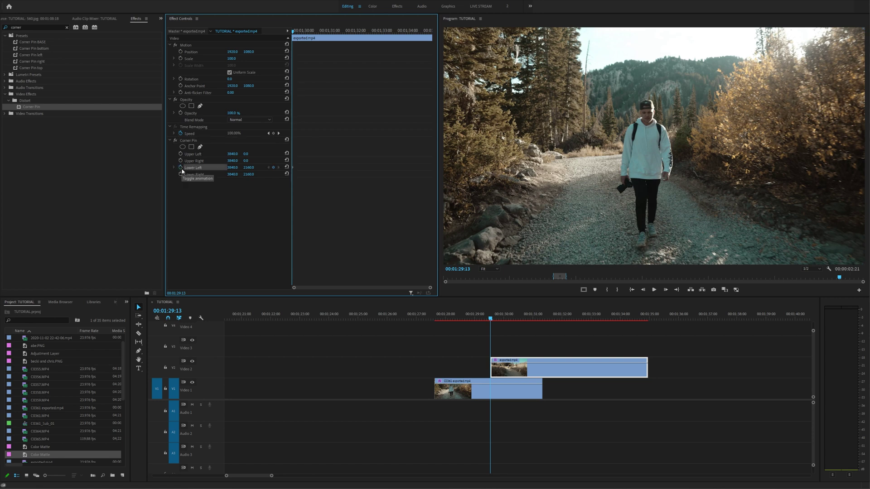
# Keyframe Upper Left on exported.mp4 and set its X to 0 at 00:01:30:10, matching C0361's keyframe
pyautogui.click(181, 154)
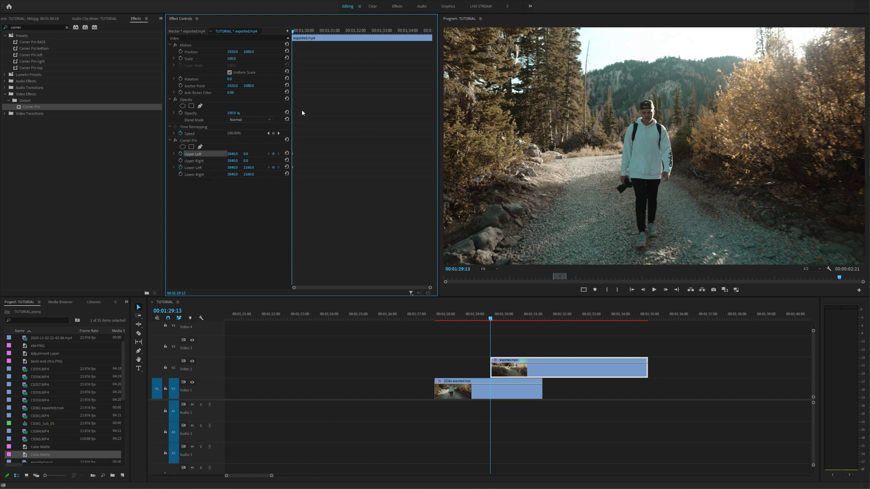
pyautogui.click(496, 390)
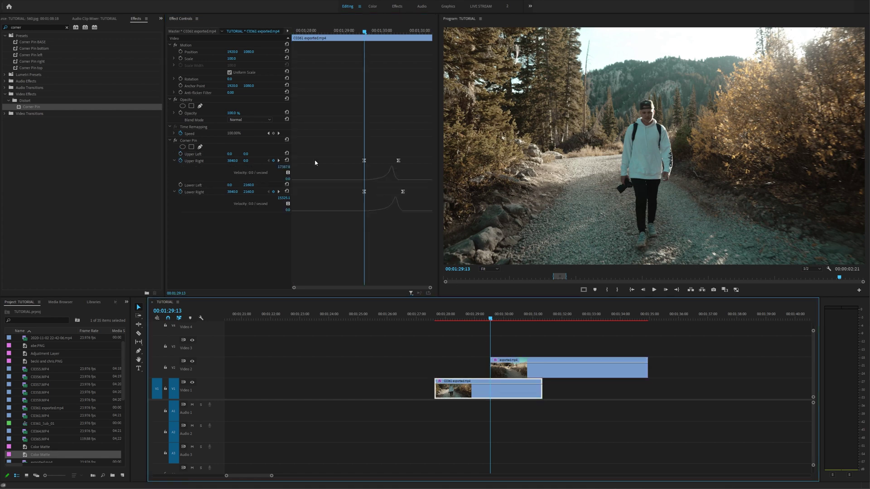
pyautogui.click(279, 160)
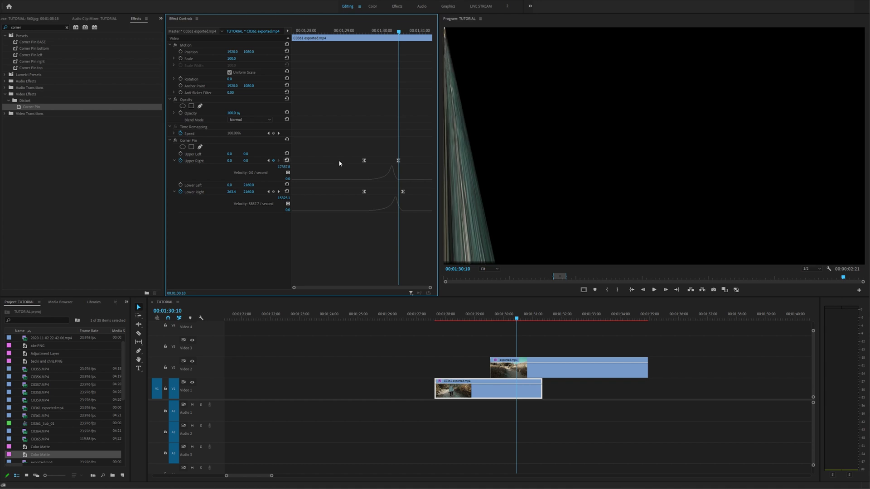
pyautogui.click(399, 163)
pyautogui.click(521, 371)
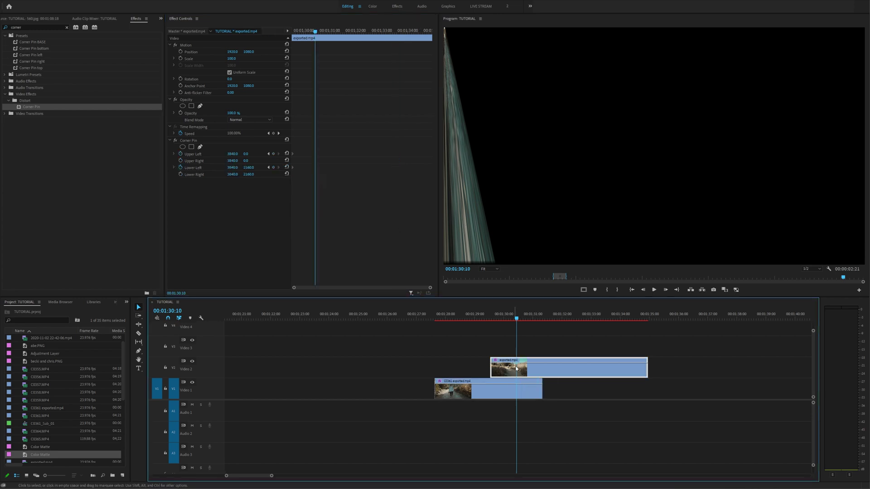
pyautogui.moveTo(236, 155); pyautogui.dragTo(234, 155)
pyautogui.click(234, 154)
pyautogui.write('0')
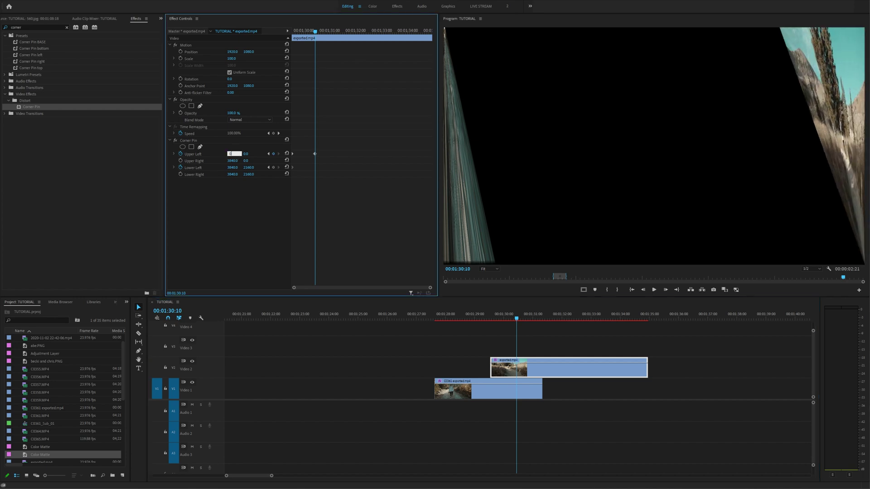
pyautogui.press('Return')
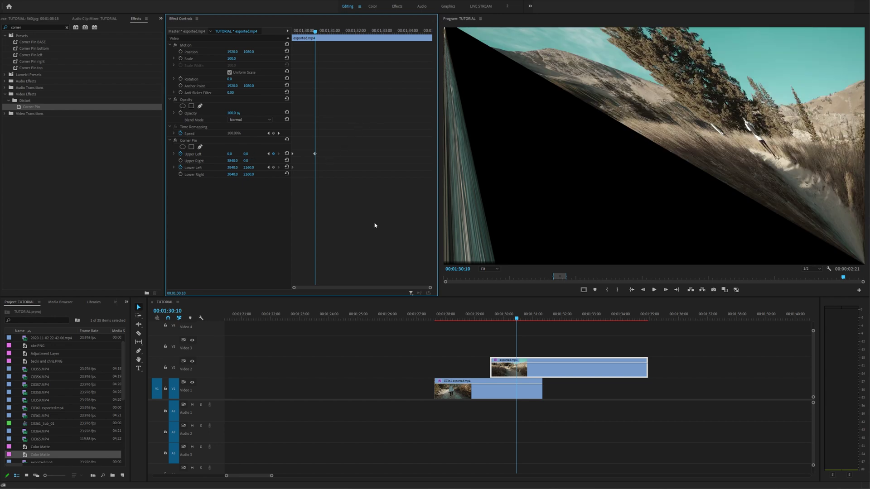
# Move to C0361's Lower Right keyframe at 00:01:30:13 and set exported.mp4's Lower Left X to 0
pyautogui.click(516, 394)
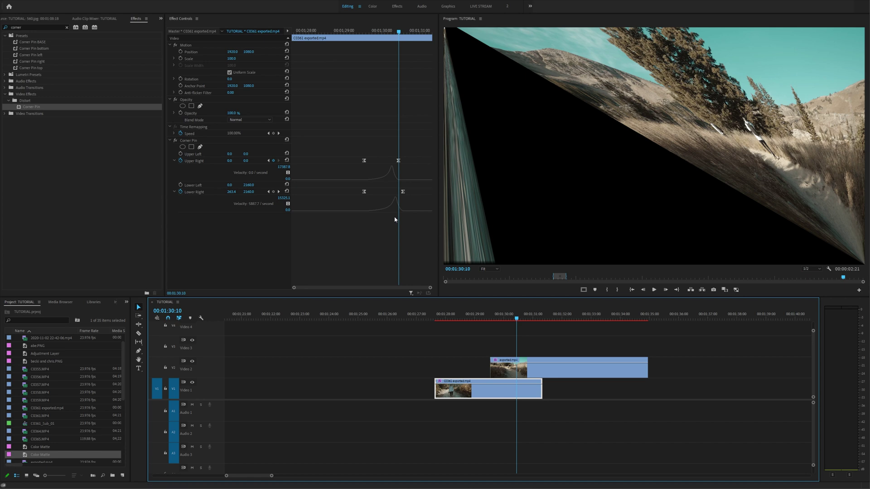
pyautogui.click(279, 194)
pyautogui.click(279, 193)
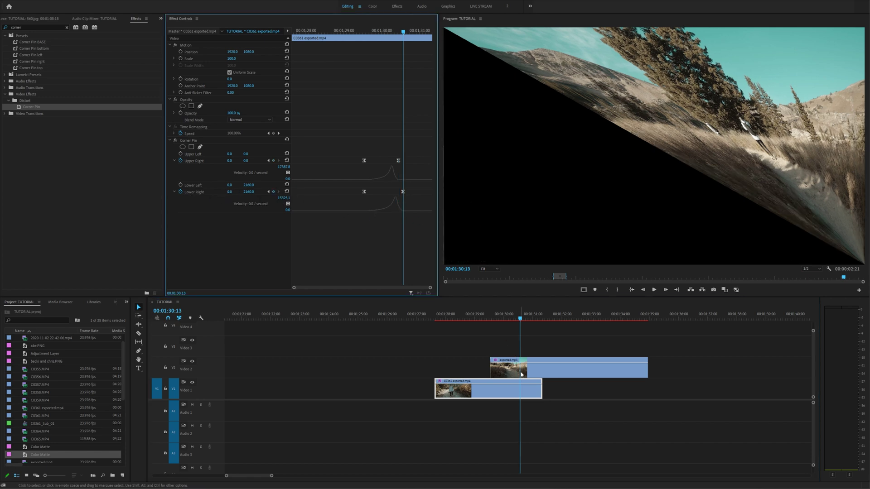
pyautogui.click(521, 374)
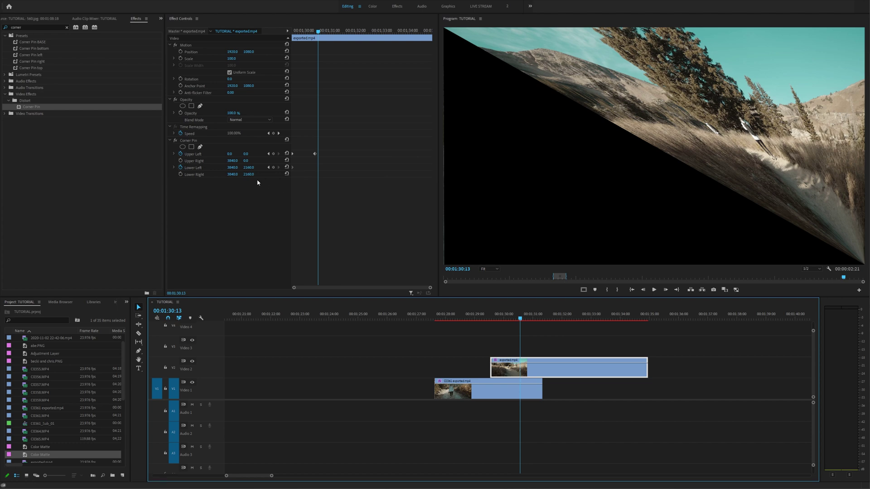
pyautogui.moveTo(232, 168); pyautogui.dragTo(68, 168)
pyautogui.click(233, 167)
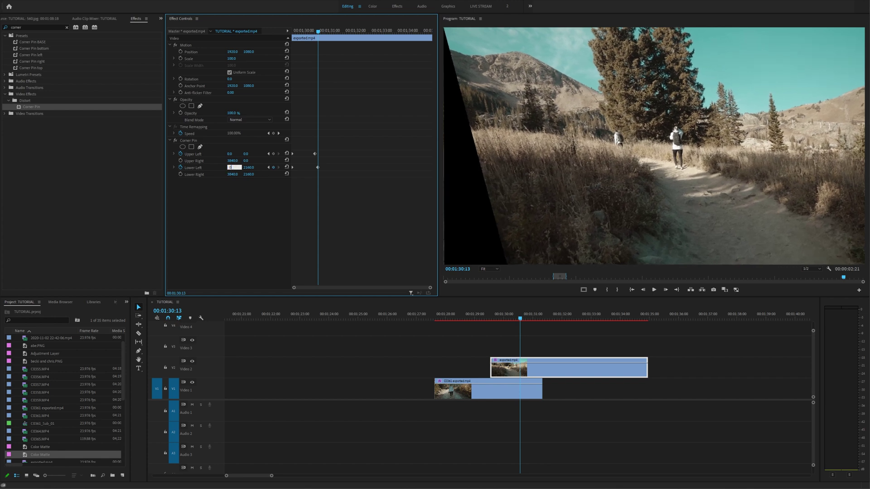
pyautogui.press('Return')
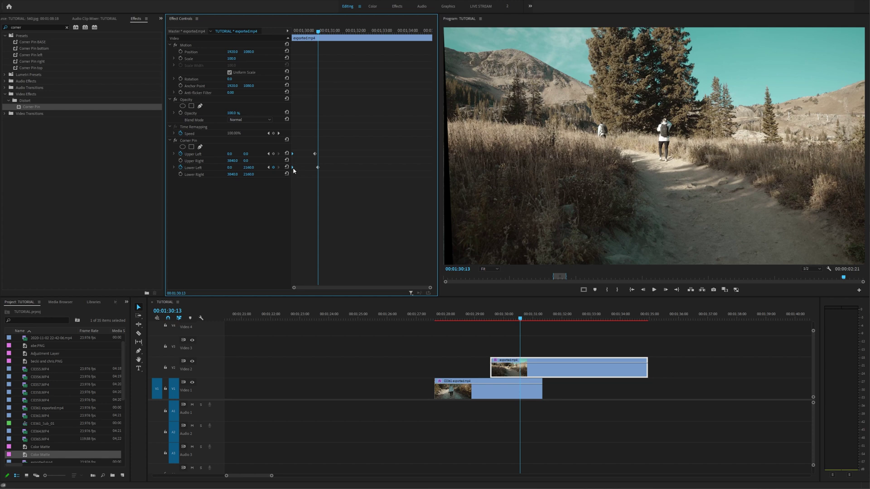
# Set exported.mp4's first corner keyframes to Ease Out and the later ones to Ease In
pyautogui.rightClick(293, 170)
pyautogui.moveTo(343, 224)
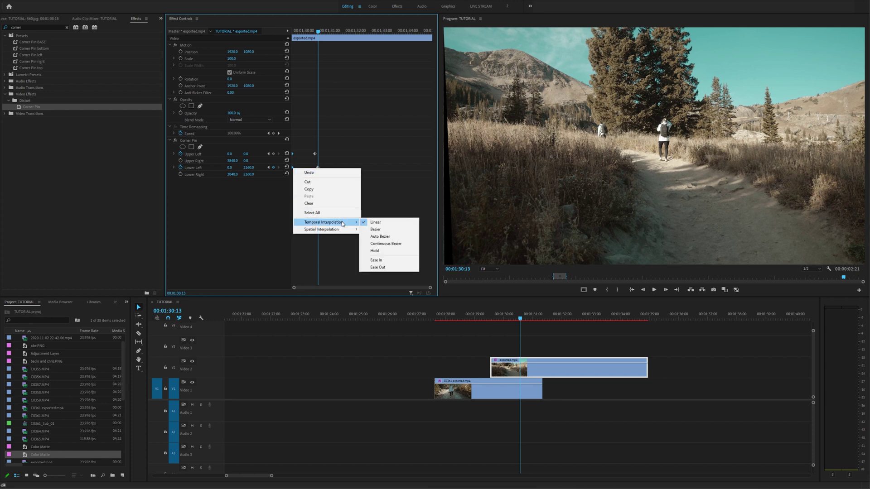
pyautogui.click(377, 267)
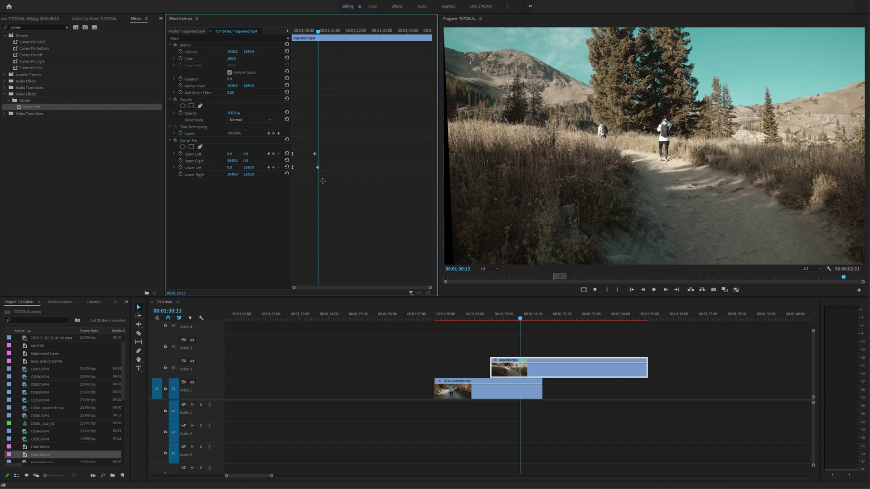
pyautogui.rightClick(320, 169)
pyautogui.moveTo(360, 222)
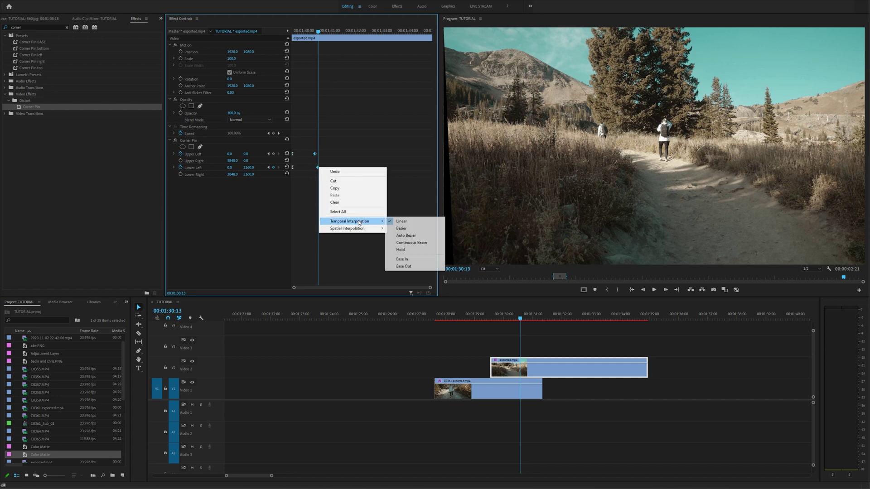
pyautogui.click(418, 260)
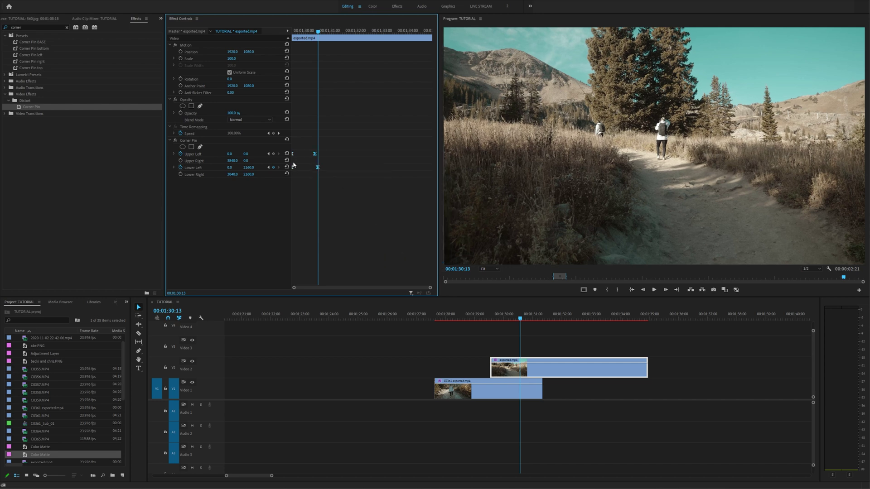
# Steepen the Upper Left and Lower Left velocity curves into sharp peaks and scrub back to check
pyautogui.click(174, 155)
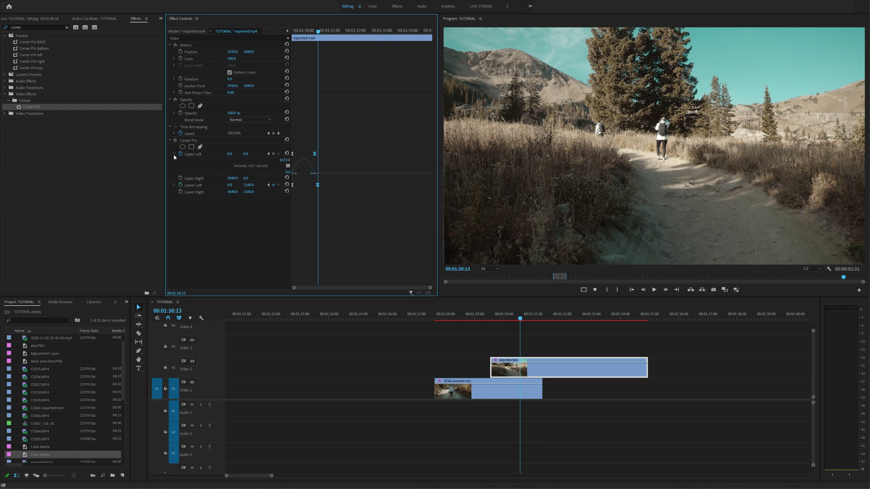
pyautogui.click(174, 185)
pyautogui.click(292, 155)
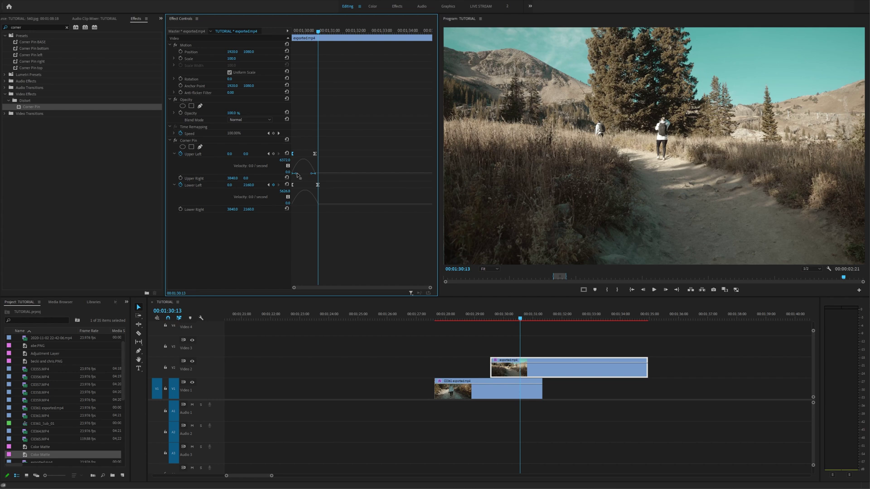
pyautogui.moveTo(297, 175); pyautogui.dragTo(340, 204)
pyautogui.moveTo(296, 206); pyautogui.dragTo(366, 217)
pyautogui.click(512, 319)
pyautogui.moveTo(512, 319); pyautogui.dragTo(471, 320)
# Replay the eased corner-pin transition several times from just before it starts
pyautogui.press('space')
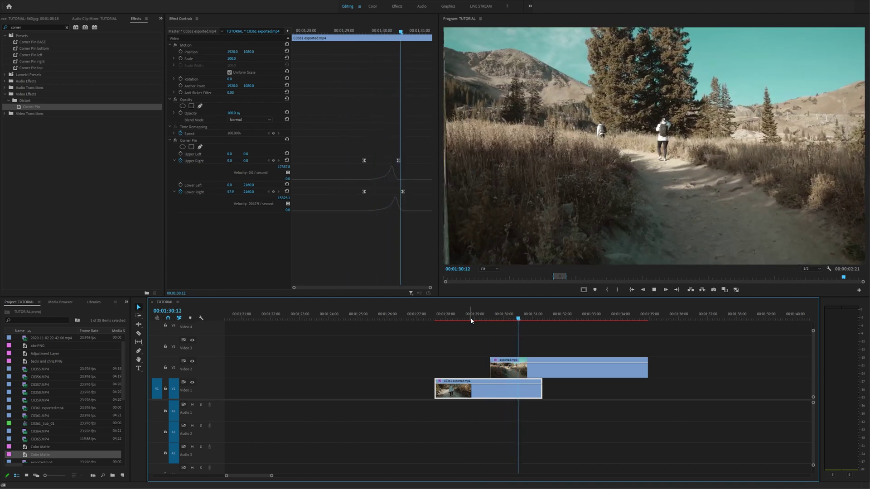
pyautogui.click(468, 320)
pyautogui.press('space')
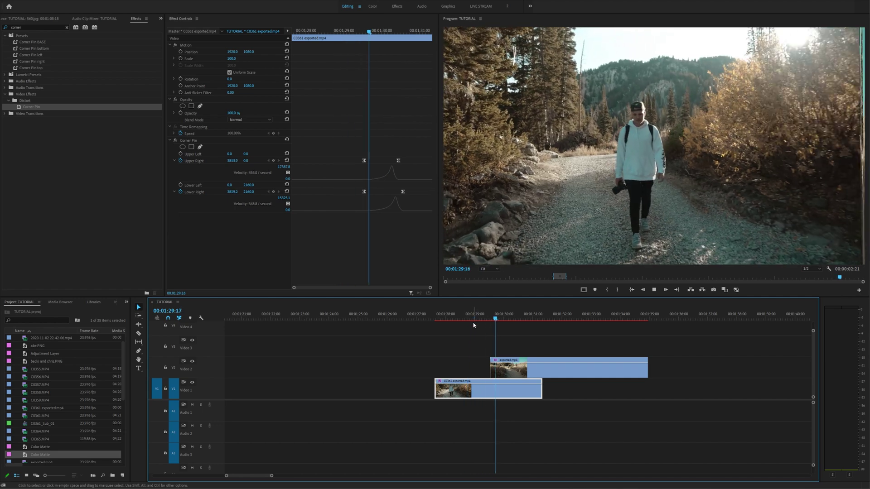
pyautogui.click(471, 321)
pyautogui.press('space')
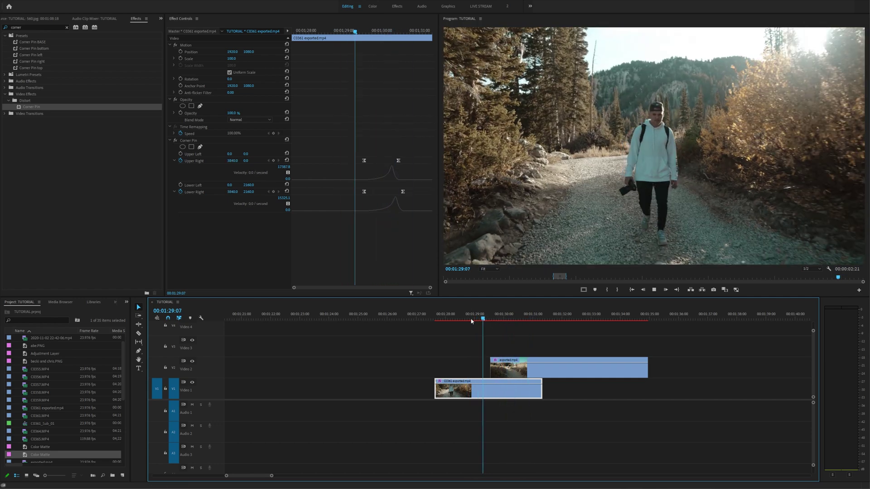
pyautogui.click(468, 319)
pyautogui.press('space')
pyautogui.press('space')
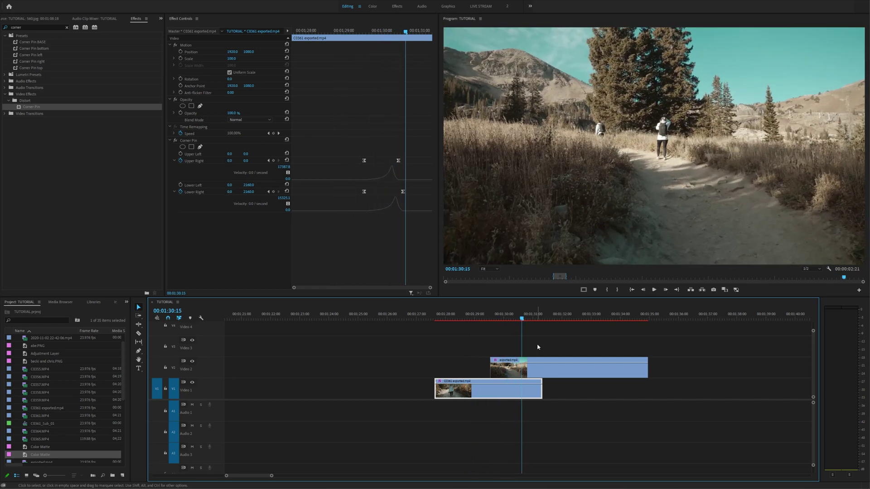
# Select exported.mp4, save the project, and drag Corner Pin onto the C0361 clip
pyautogui.moveTo(546, 395); pyautogui.dragTo(458, 348)
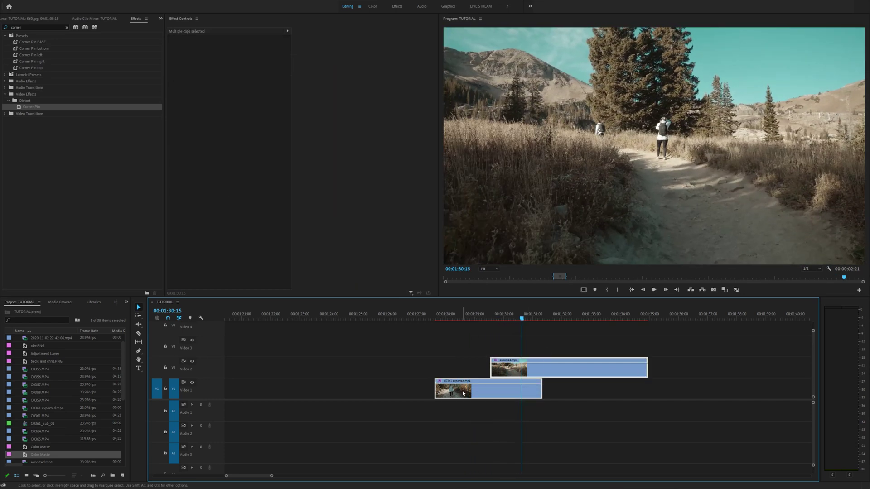
pyautogui.click(530, 370)
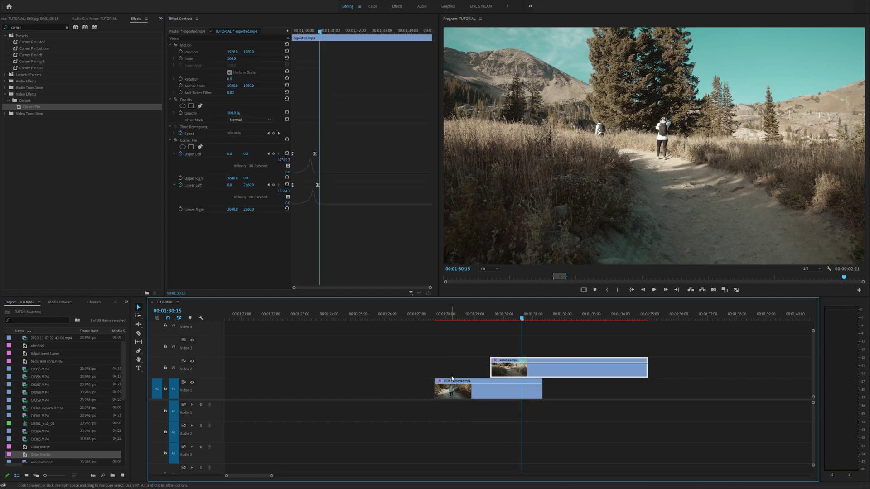
pyautogui.press('-')
pyautogui.press('-')
pyautogui.press('-')
pyautogui.press('-')
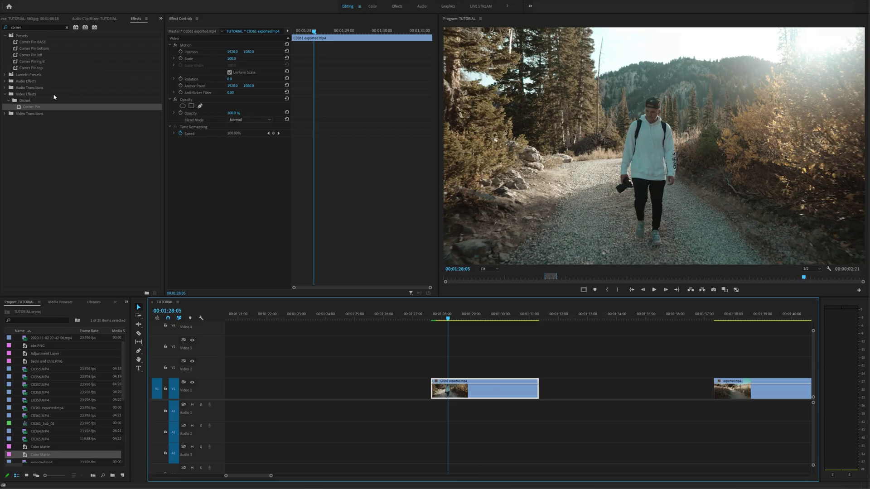
pyautogui.moveTo(31, 107); pyautogui.dragTo(452, 397)
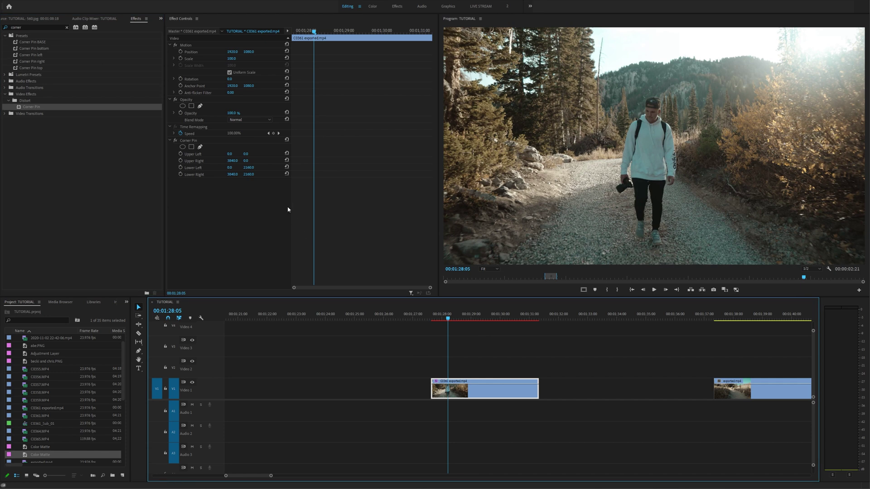
# At the start of C0361, turn on keyframes for all four Corner Pin corners
pyautogui.click(325, 77)
pyautogui.press('Up')
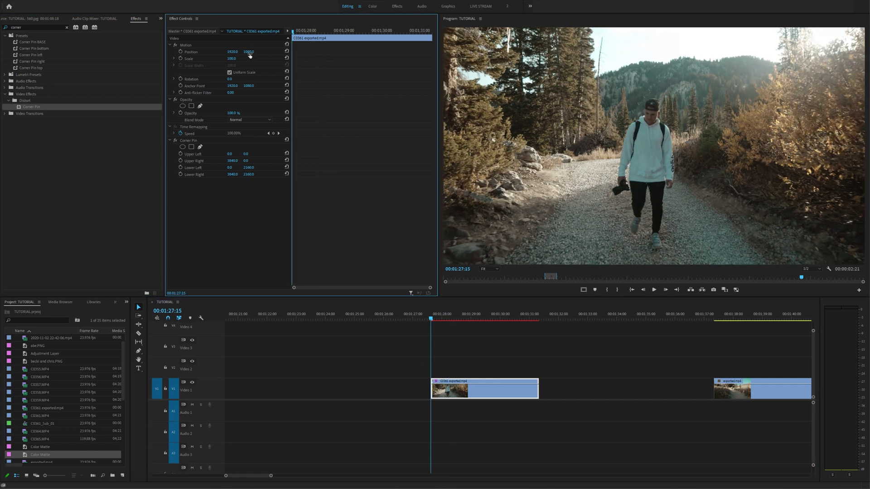
pyautogui.click(180, 161)
pyautogui.click(180, 168)
pyautogui.click(180, 174)
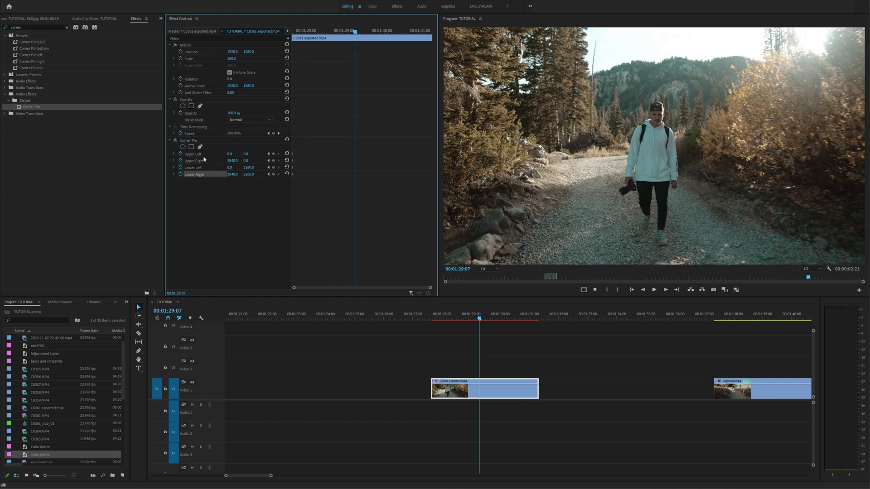
# Trial-drag the upper-left and lower-left corner handles in the Program monitor, then undo back to full frame
pyautogui.click(199, 140)
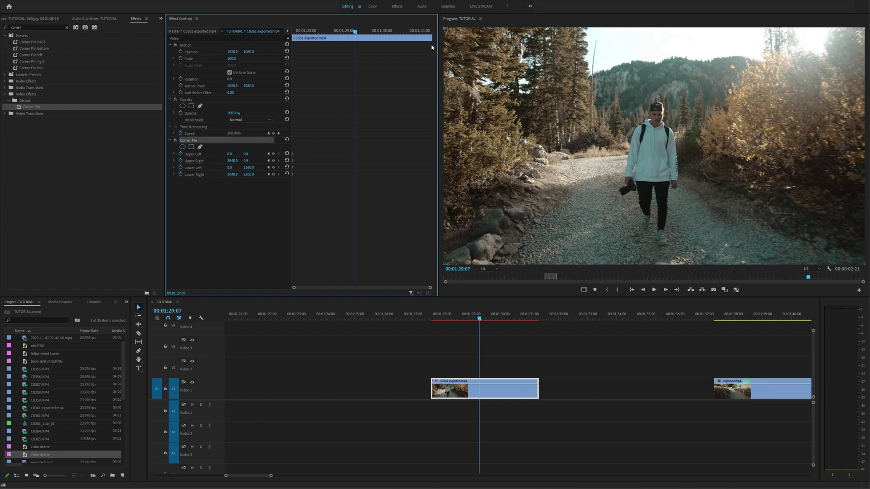
pyautogui.click(535, 104)
pyautogui.moveTo(443, 27); pyautogui.dragTo(535, 101)
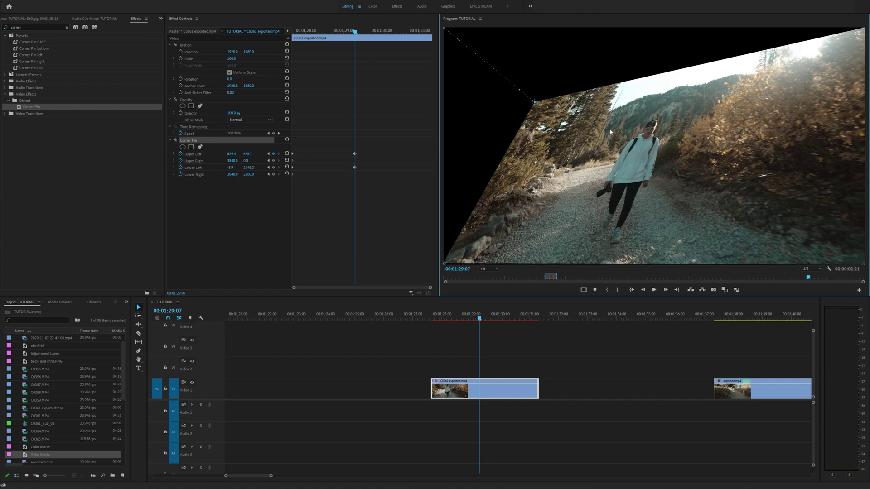
pyautogui.moveTo(453, 262); pyautogui.dragTo(560, 197)
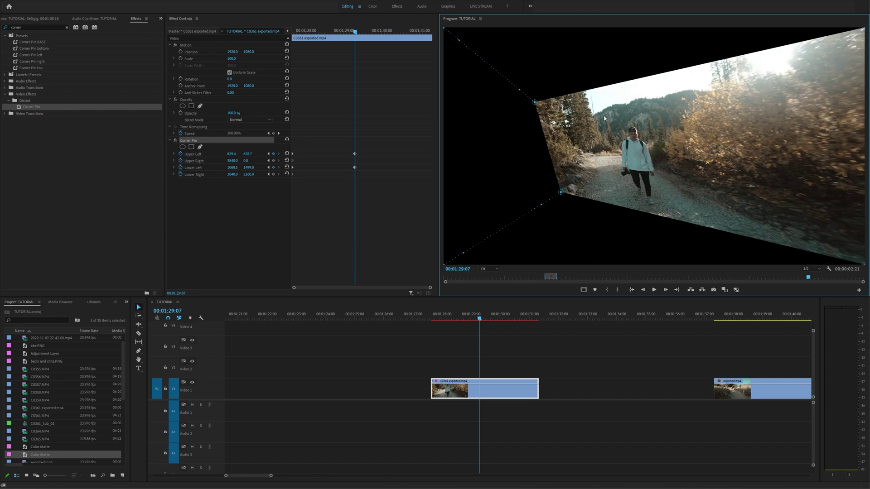
pyautogui.hotkey('ctrl', 'z')
pyautogui.hotkey('ctrl', 'z')
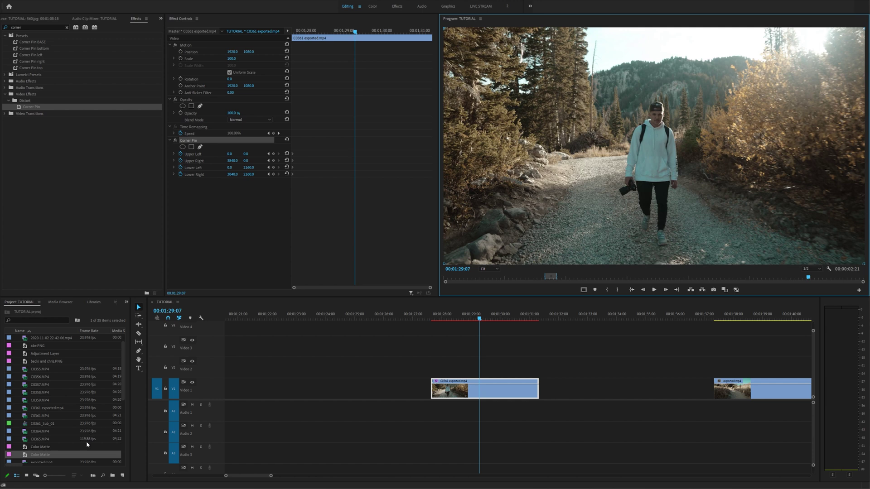
pyautogui.click(122, 475)
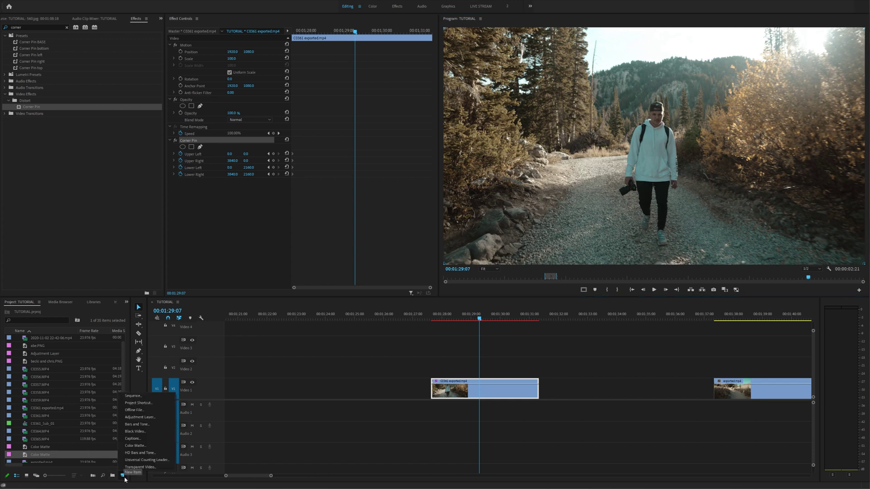
# Create a red 1920×1080 Color Matte and drop it on Video 2 above C0361
pyautogui.click(135, 445)
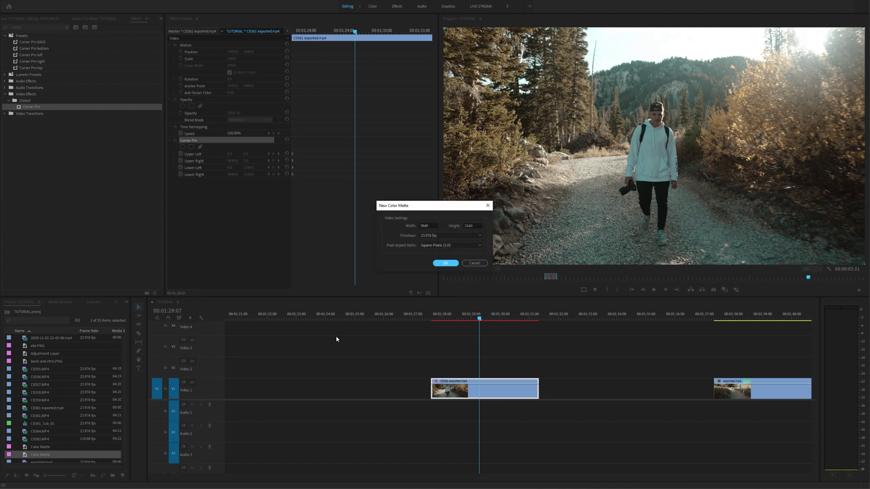
pyautogui.click(429, 225)
pyautogui.write('1920')
pyautogui.press('Tab')
pyautogui.write('1')
pyautogui.click(446, 263)
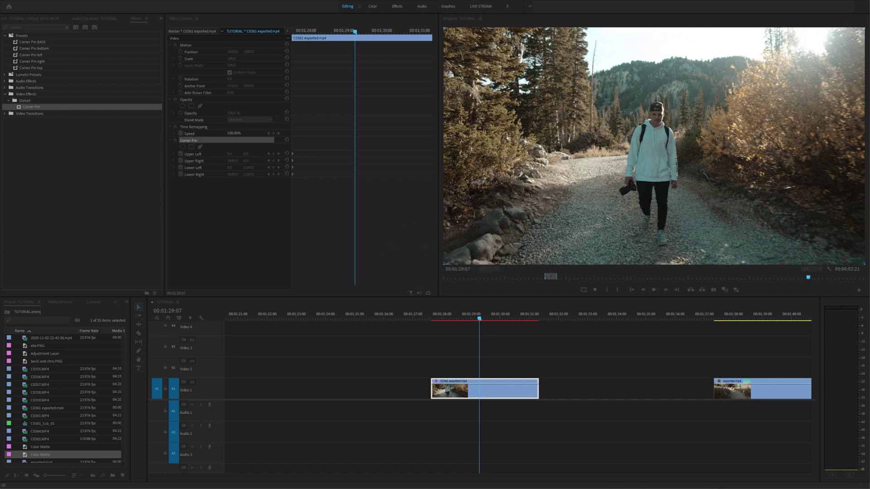
pyautogui.click(341, 141)
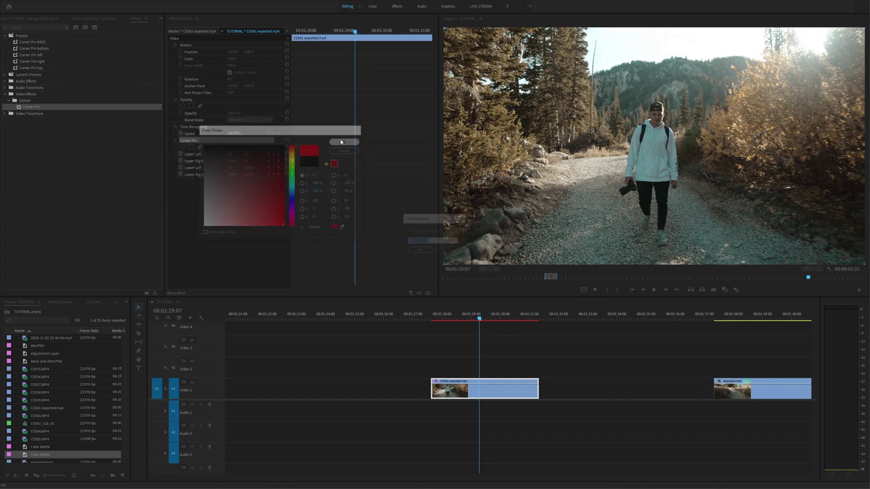
pyautogui.click(420, 252)
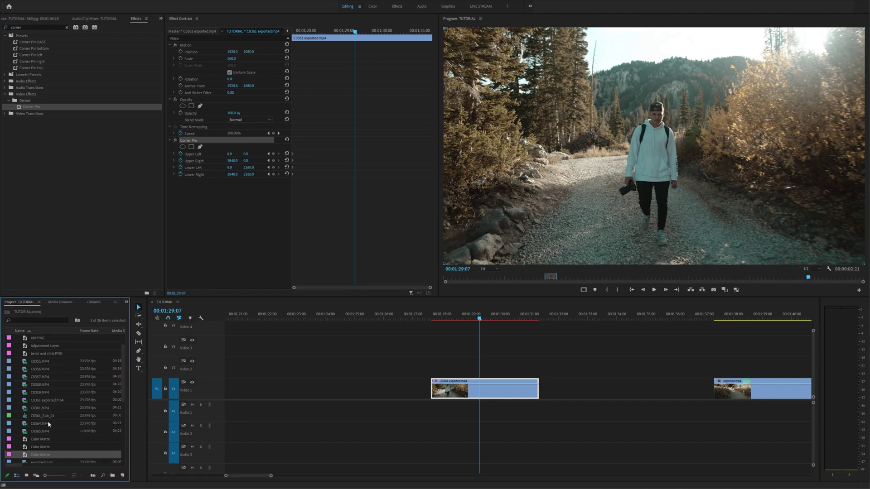
pyautogui.moveTo(42, 456); pyautogui.dragTo(432, 367)
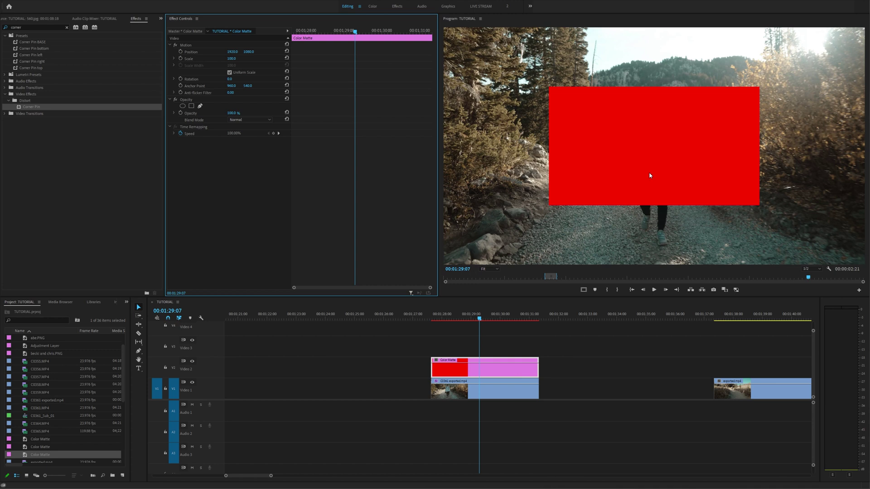
pyautogui.click(467, 383)
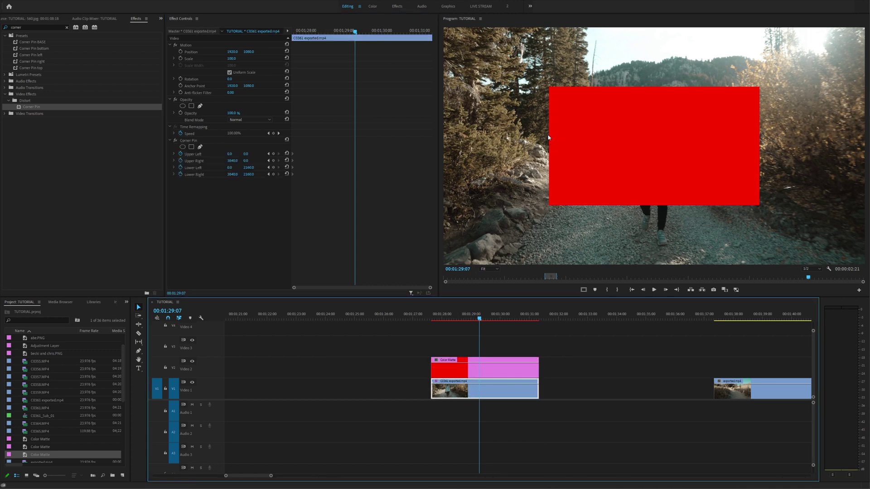
# Drag C0361's four Corner Pin handles onto the corners of the red rectangle in the Program monitor
pyautogui.click(218, 140)
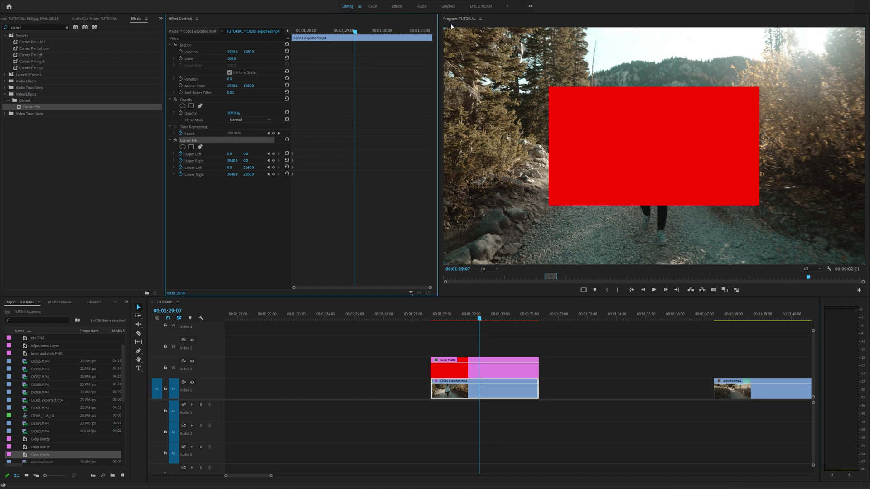
pyautogui.moveTo(443, 28); pyautogui.dragTo(549, 89)
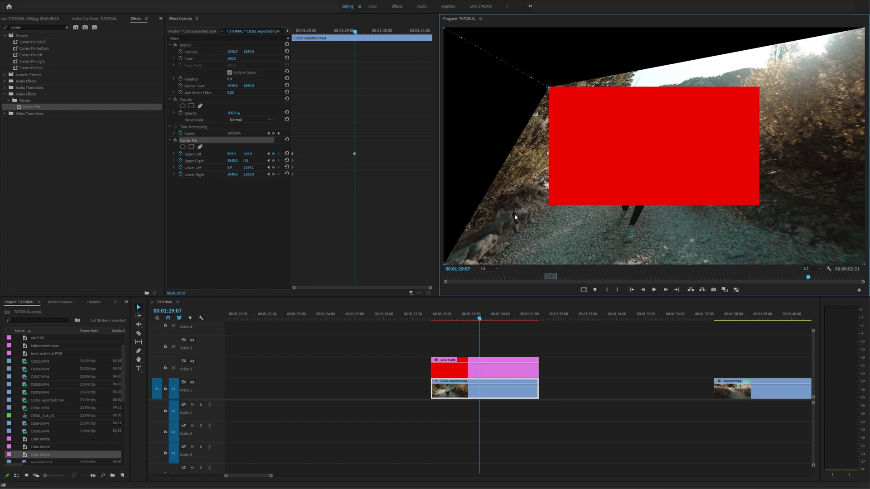
pyautogui.moveTo(444, 264); pyautogui.dragTo(549, 204)
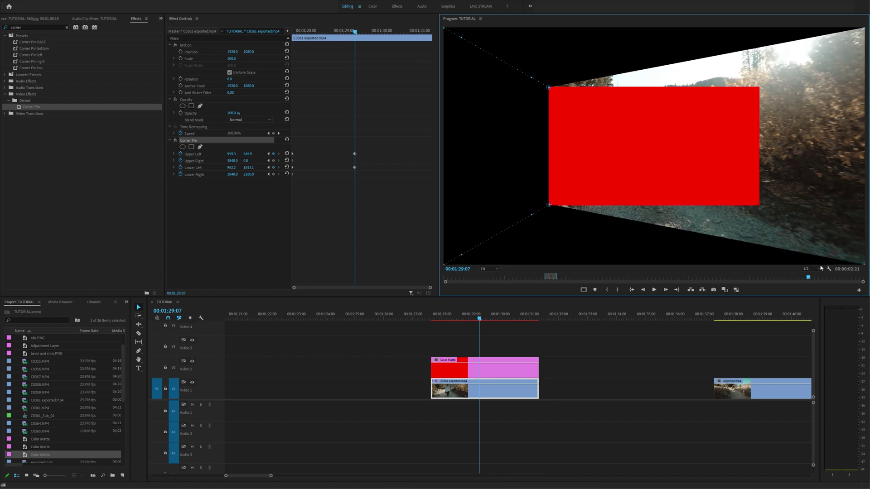
pyautogui.moveTo(863, 264); pyautogui.dragTo(759, 204)
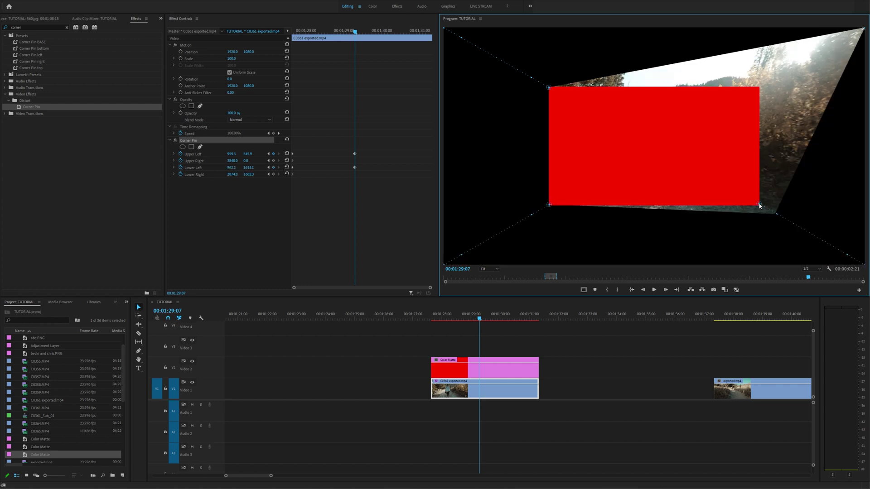
pyautogui.moveTo(865, 28); pyautogui.dragTo(759, 88)
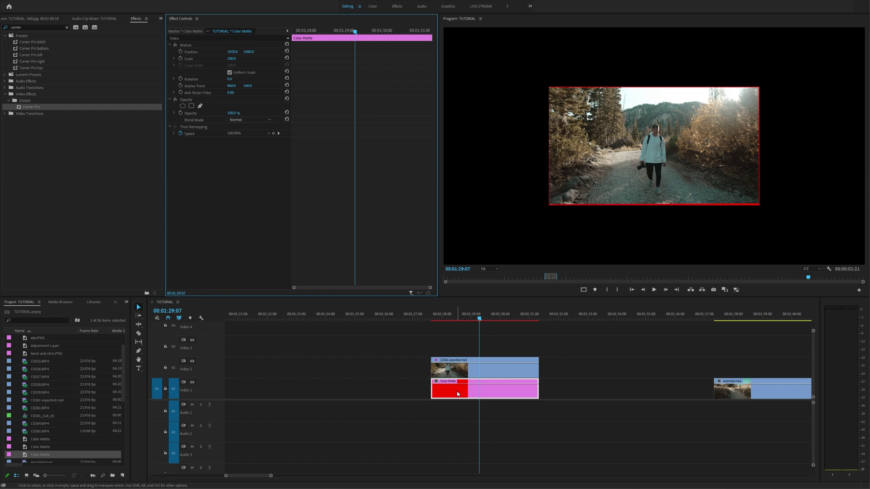
pyautogui.click(458, 393)
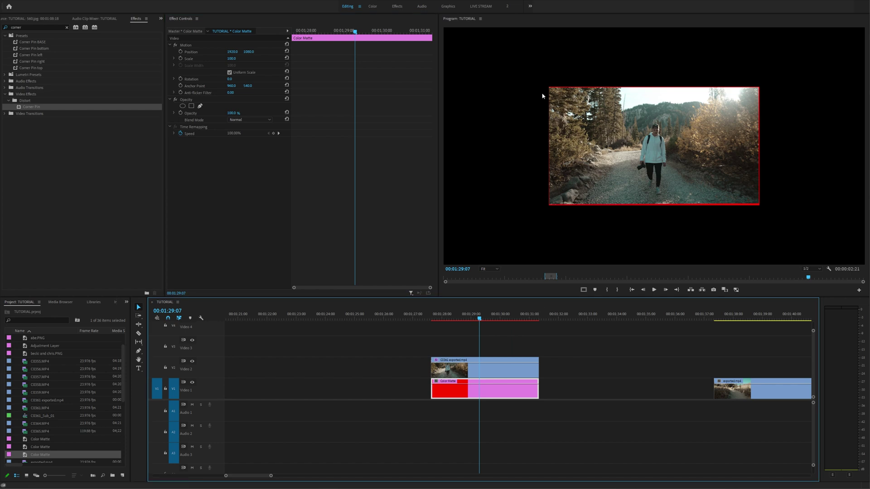
# Scrub the Upper Left Y and Lower Right Y corner values until no red edge remains, about 537 and 1620
pyautogui.click(464, 367)
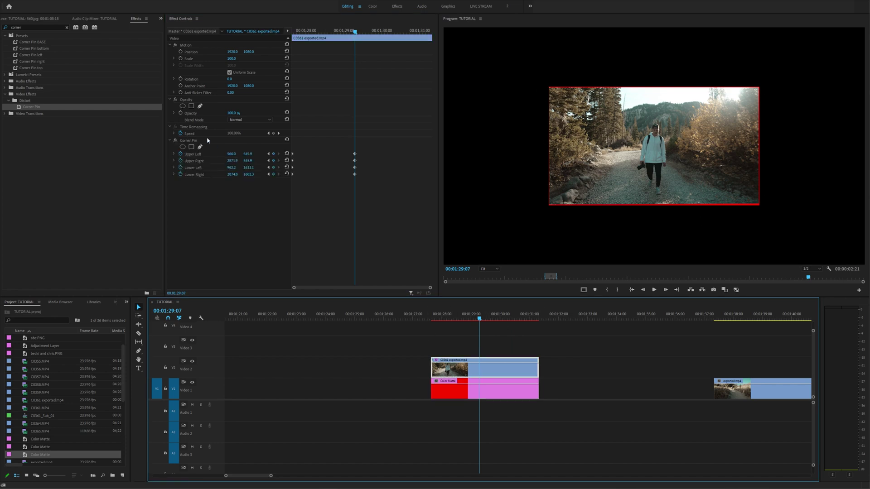
pyautogui.click(198, 142)
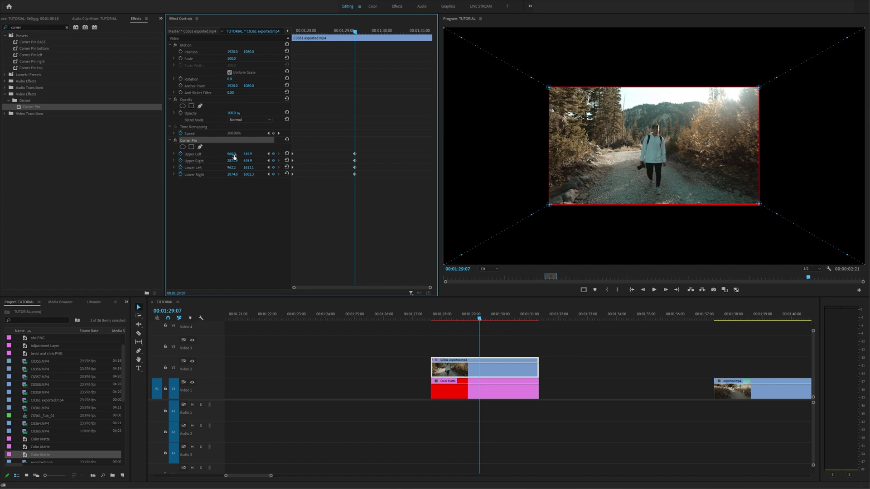
pyautogui.moveTo(248, 154)
pyautogui.mouseDown()
pyautogui.moveTo(229, 161)
pyautogui.moveTo(260, 160)
pyautogui.mouseUp()
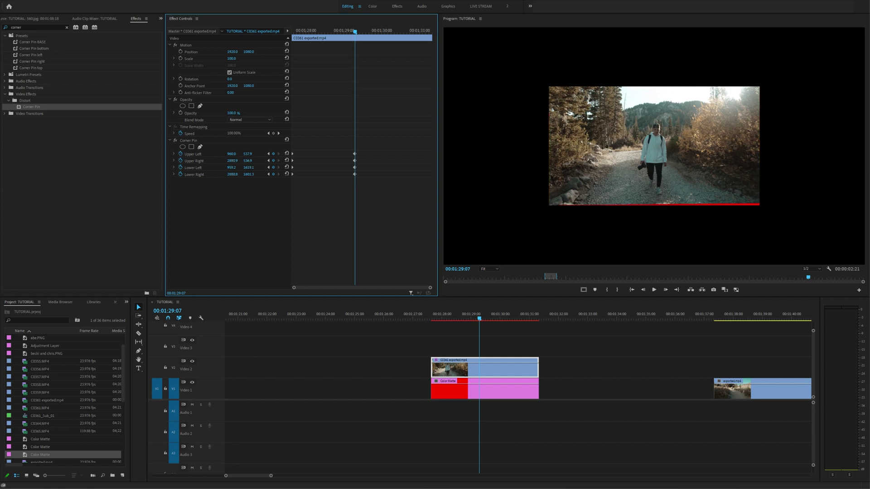
pyautogui.moveTo(248, 174); pyautogui.dragTo(252, 174)
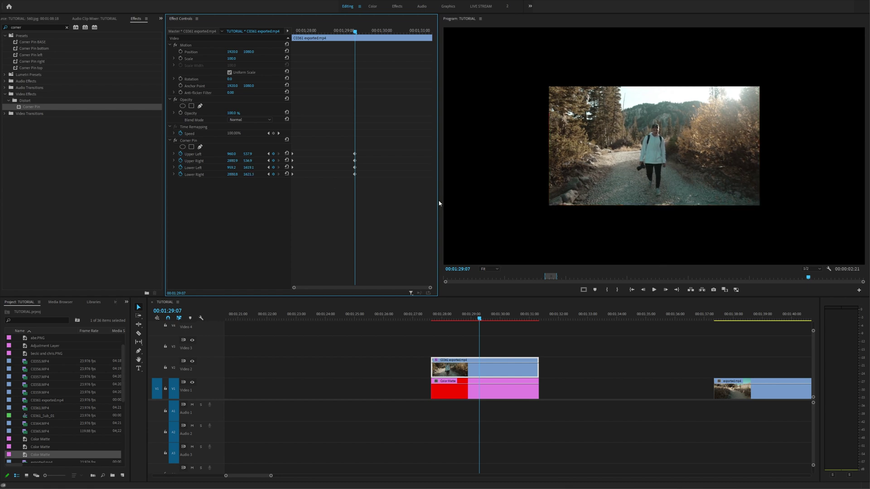
# Set the upper-left Y to 540 and the upper-right corner to 2880, 540
pyautogui.click(248, 154)
pyautogui.write('540')
pyautogui.press('Return')
pyautogui.click(232, 160)
pyautogui.write('2880')
pyautogui.press('Return')
pyautogui.click(250, 160)
pyautogui.write('540')
pyautogui.press('Return')
# Set the lower-left corner to 960, 1620 and lower-right to 2880, 1620, then zoom in at 00:01:28:01
pyautogui.click(233, 167)
pyautogui.click(250, 167)
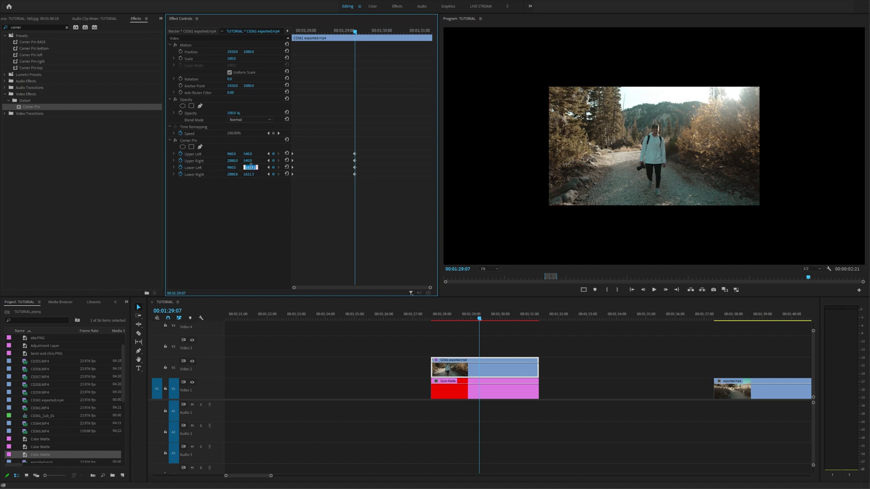
pyautogui.write('1620')
pyautogui.press('Tab')
pyautogui.press('\\')
pyautogui.write('28')
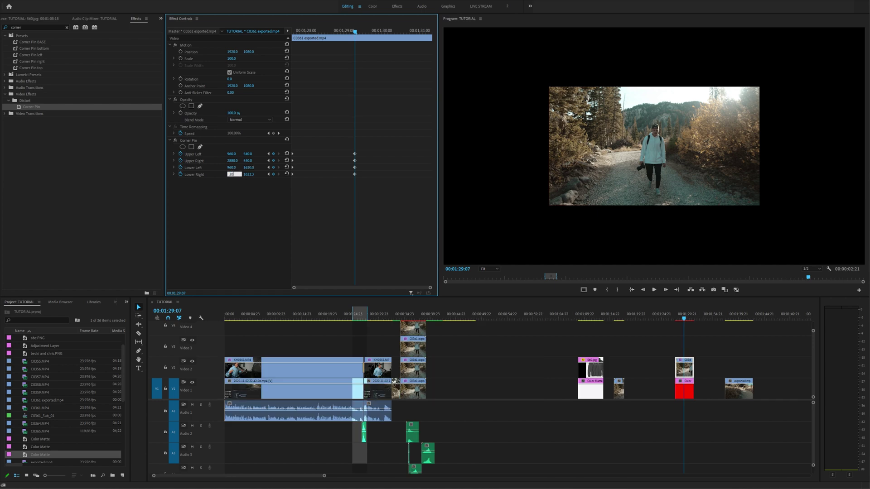
pyautogui.write('80')
pyautogui.press('Return')
pyautogui.click(250, 174)
pyautogui.write('1620')
pyautogui.press('Return')
pyautogui.click(678, 319)
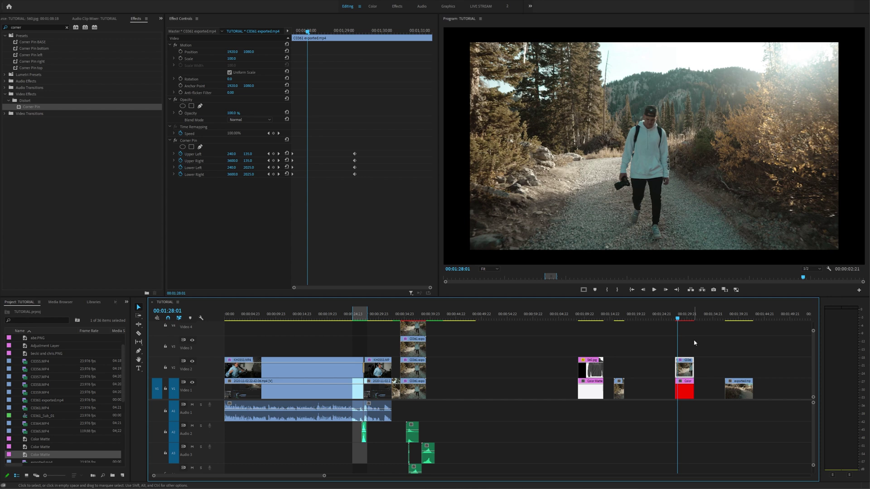
pyautogui.press('=')
# Delete the red colour matte from Video 1 and move the corner-pinned C0361 clip down into its place
pyautogui.click(516, 317)
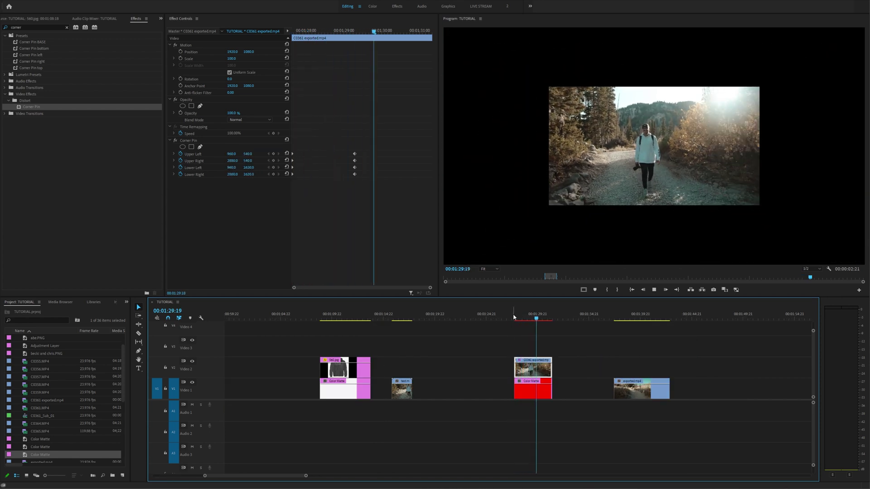
pyautogui.click(519, 317)
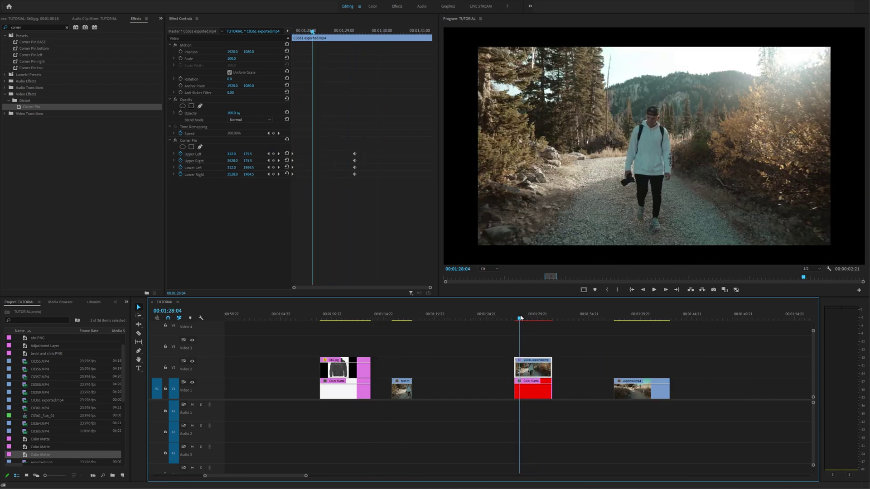
pyautogui.click(531, 392)
pyautogui.press('Delete')
pyautogui.moveTo(532, 368); pyautogui.dragTo(526, 387)
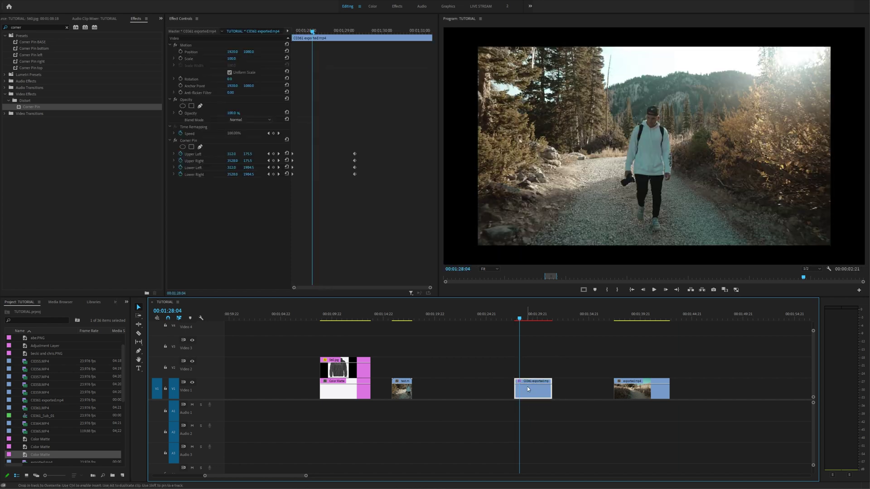
pyautogui.press('=')
pyautogui.press('=')
pyautogui.scroll(-4, 553, 392)
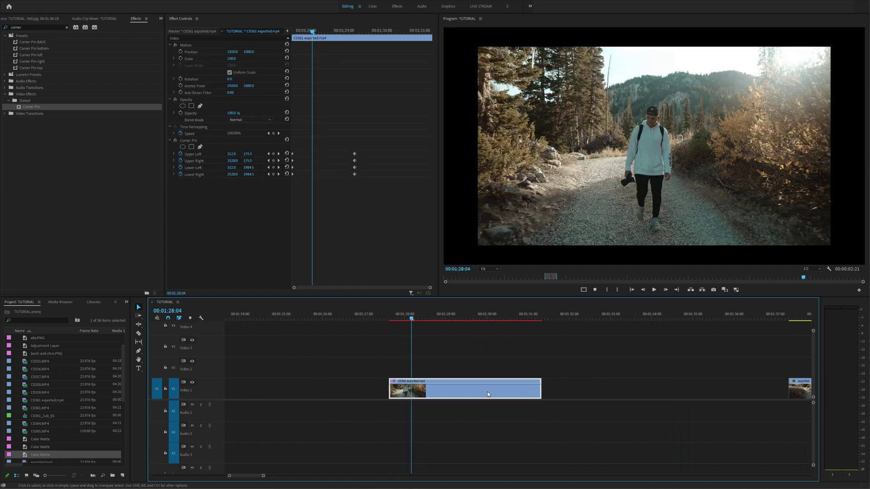
pyautogui.rightClick(294, 156)
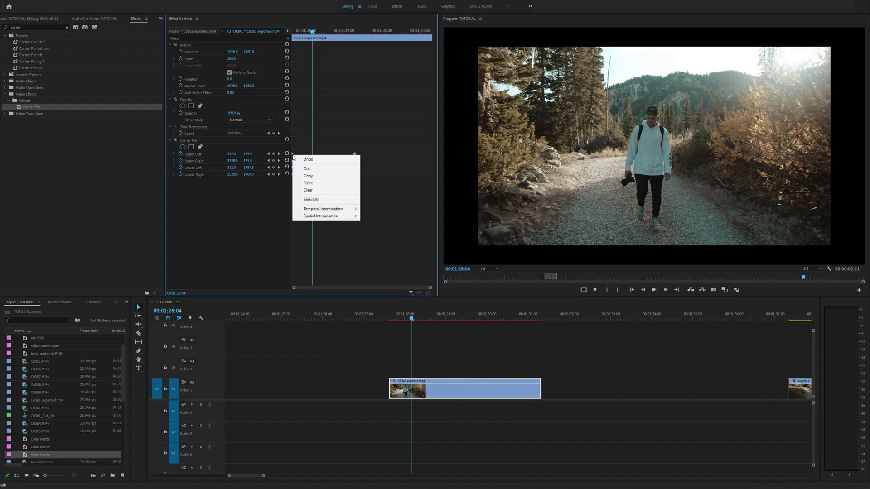
# Apply Ease Out and Ease In temporal interpolation to the Corner Pin keyframes
pyautogui.moveTo(319, 209)
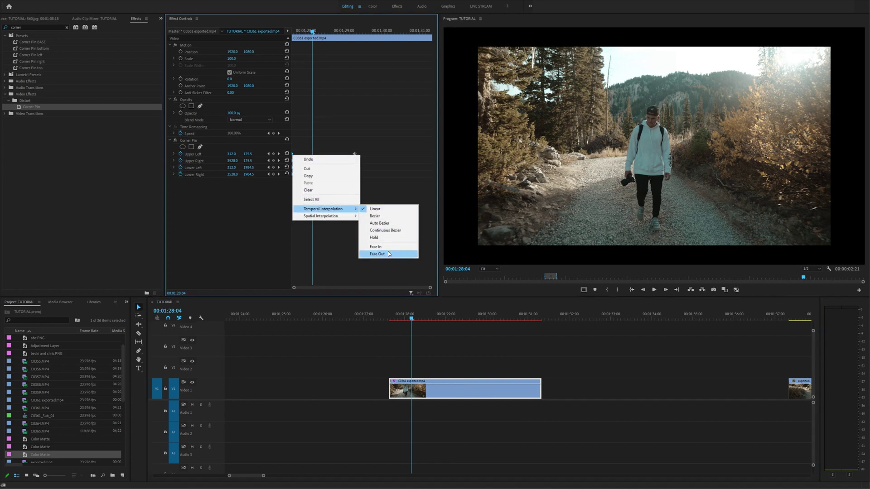
pyautogui.click(374, 254)
pyautogui.moveTo(373, 200); pyautogui.dragTo(342, 140)
pyautogui.rightClick(355, 154)
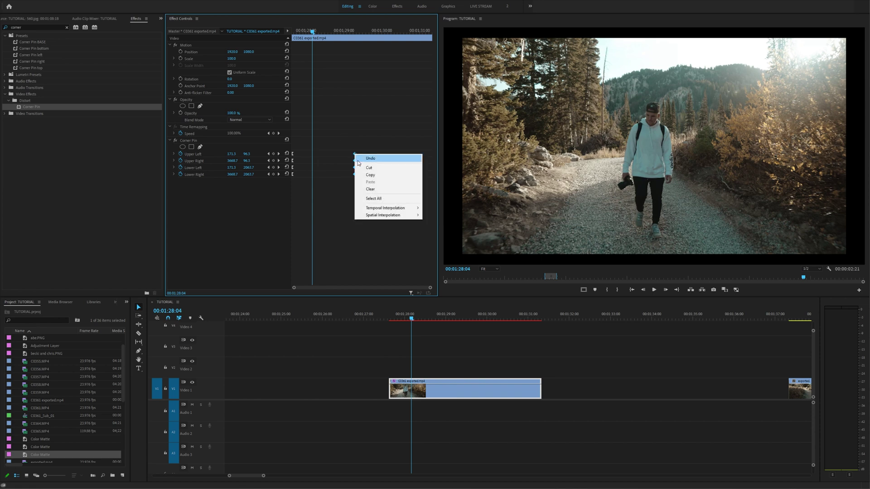
pyautogui.moveTo(381, 209)
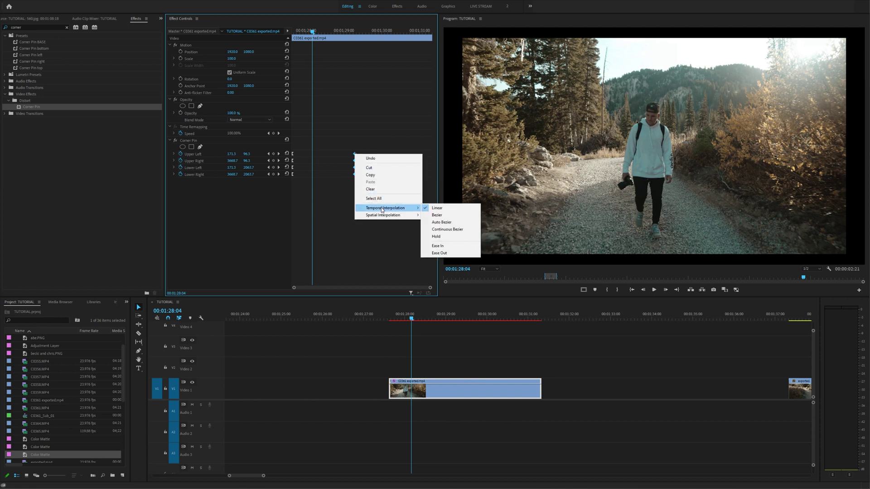
pyautogui.click(438, 246)
# Expand the Upper Left, Upper Right, Lower Left and Lower Right velocity graphs
pyautogui.click(174, 154)
pyautogui.click(173, 178)
pyautogui.click(173, 202)
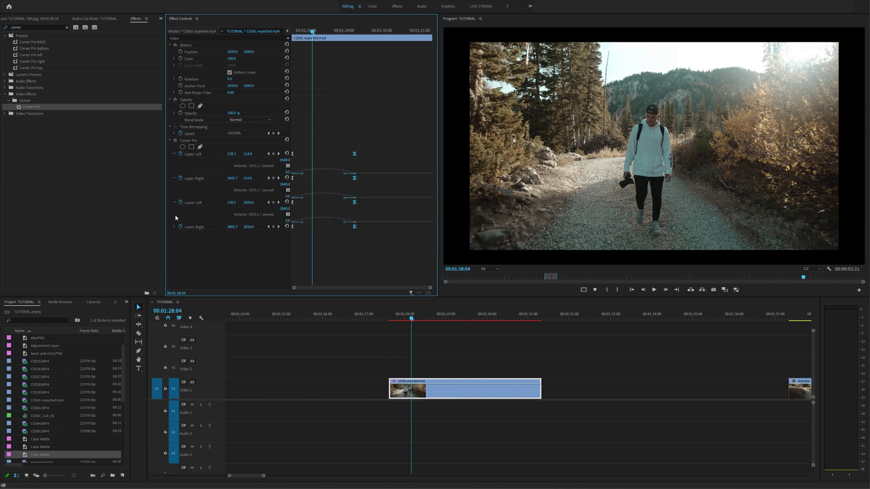
pyautogui.click(173, 226)
# Lengthen the lower-left and upper-right Bezier ease handles for a sharper velocity peak
pyautogui.moveTo(302, 222); pyautogui.dragTo(323, 246)
pyautogui.click(292, 178)
pyautogui.moveTo(302, 198); pyautogui.dragTo(323, 173)
pyautogui.click(292, 153)
# Play back the shrink transition, then duplicate the clip onto Video 2 above the original
pyautogui.click(381, 318)
pyautogui.press('space')
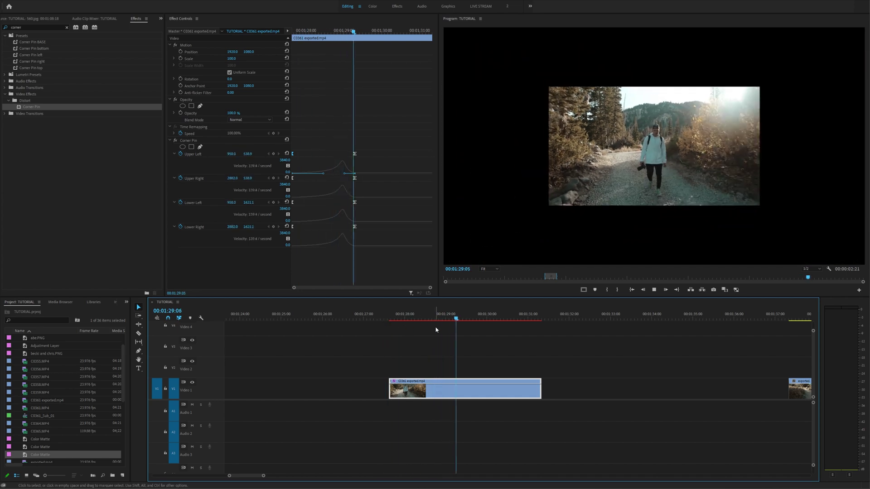
pyautogui.click(388, 318)
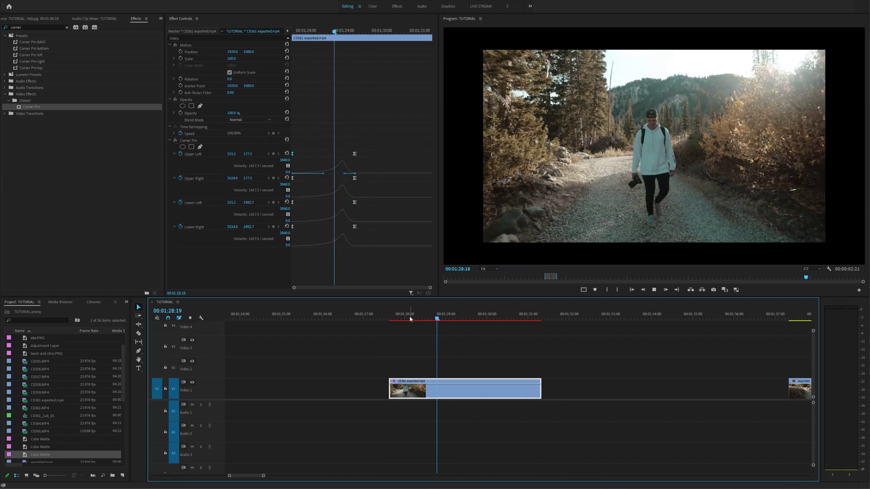
pyautogui.press('space')
pyautogui.moveTo(407, 318); pyautogui.dragTo(438, 318)
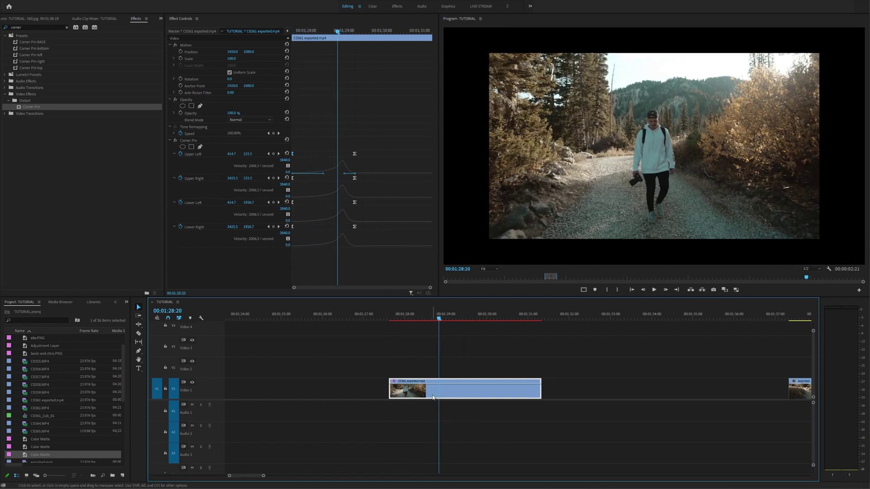
pyautogui.moveTo(433, 396); pyautogui.dragTo(433, 371)
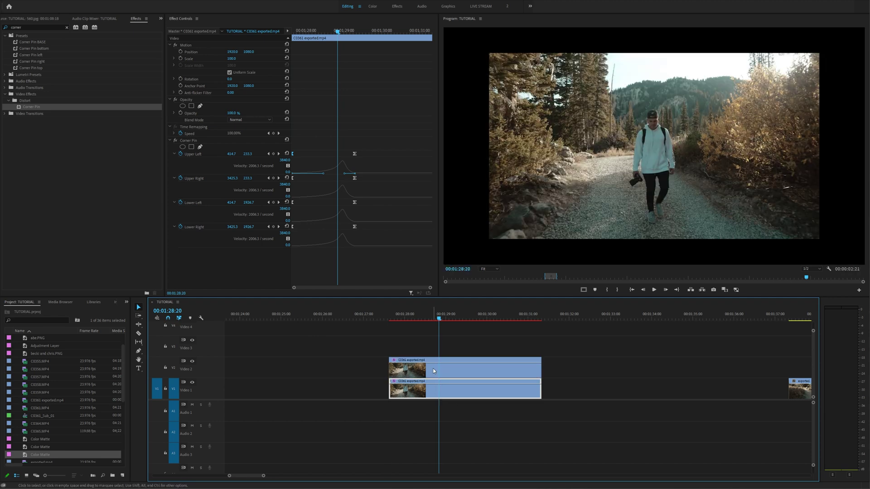
# Delete the starting Corner Pin keyframes of all four corners on the Video 2 copy
pyautogui.click(433, 368)
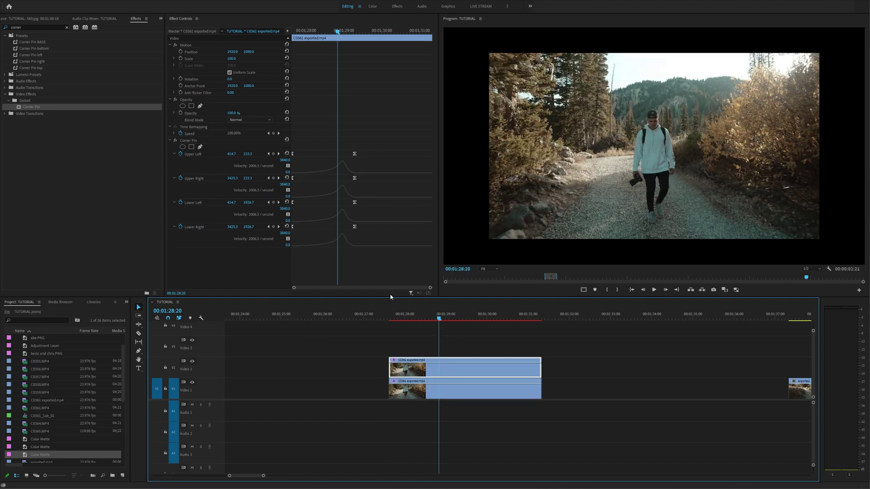
pyautogui.click(192, 142)
pyautogui.click(355, 154)
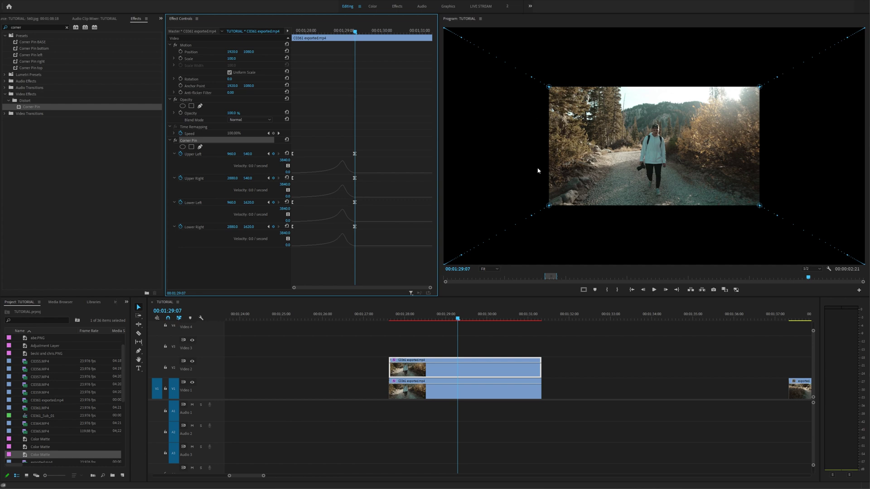
pyautogui.moveTo(315, 140); pyautogui.dragTo(281, 253)
pyautogui.press('Delete')
# Pull the copy's bottom-right and bottom-left corners up to the frame's top corners, forming a ceiling
pyautogui.click(761, 208)
pyautogui.moveTo(764, 199); pyautogui.dragTo(862, 32)
pyautogui.moveTo(551, 206); pyautogui.dragTo(446, 29)
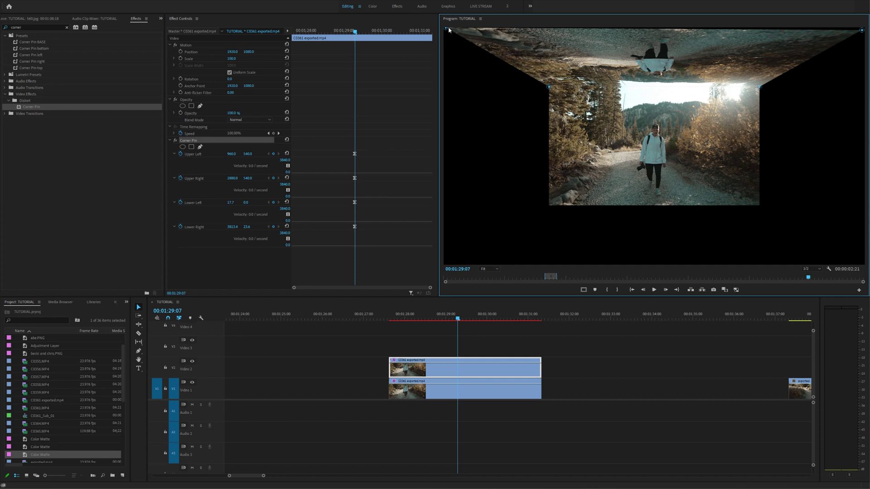
# Enter Lower Left X 0 and Lower Right 3840, 0, then scrub back to 00:01:28:16 to check
pyautogui.click(232, 202)
pyautogui.write('0')
pyautogui.press('Return')
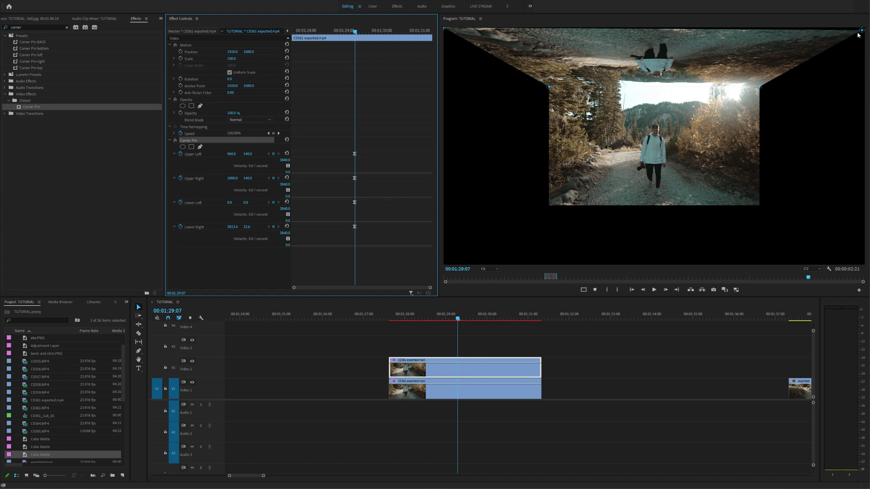
pyautogui.click(238, 225)
pyautogui.write('3840')
pyautogui.press('Tab')
pyautogui.write('0')
pyautogui.press('Return')
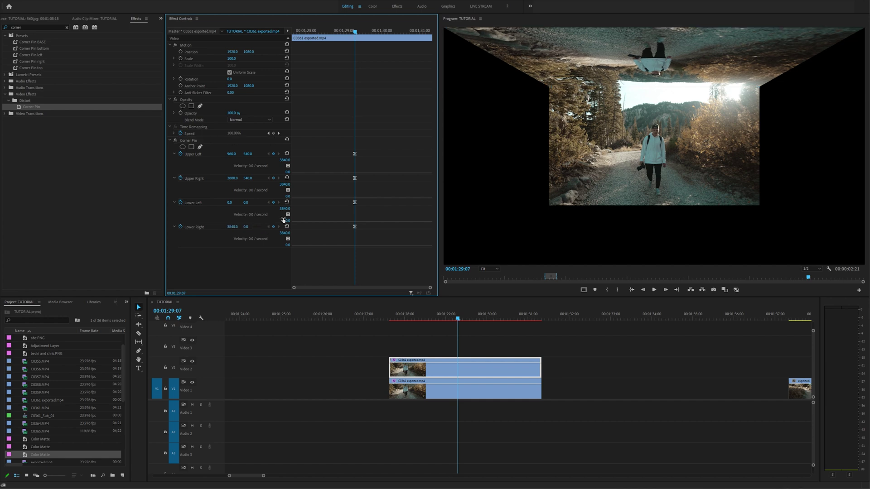
pyautogui.click(457, 320)
pyautogui.moveTo(456, 320); pyautogui.dragTo(395, 314)
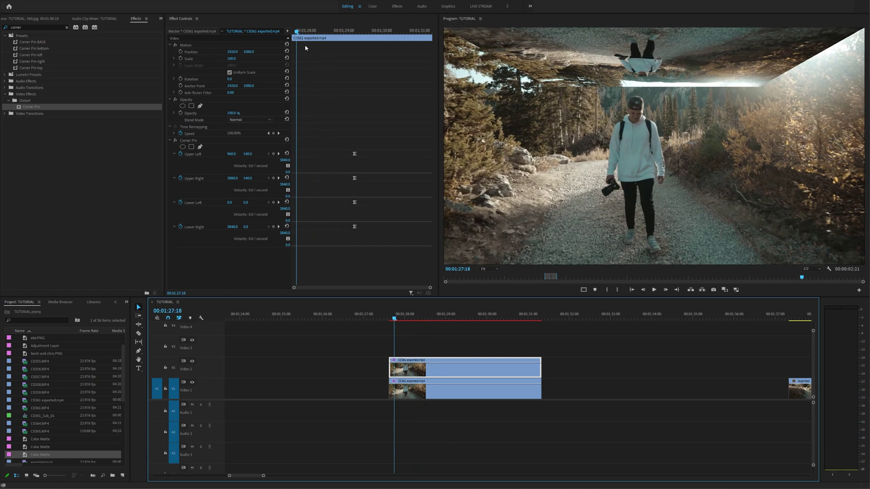
# At the first keyframe, drag the ceiling's upper-left and upper-right corners to the frame's top corners
pyautogui.click(408, 122)
pyautogui.press('Left')
pyautogui.press('Left')
pyautogui.press('Left')
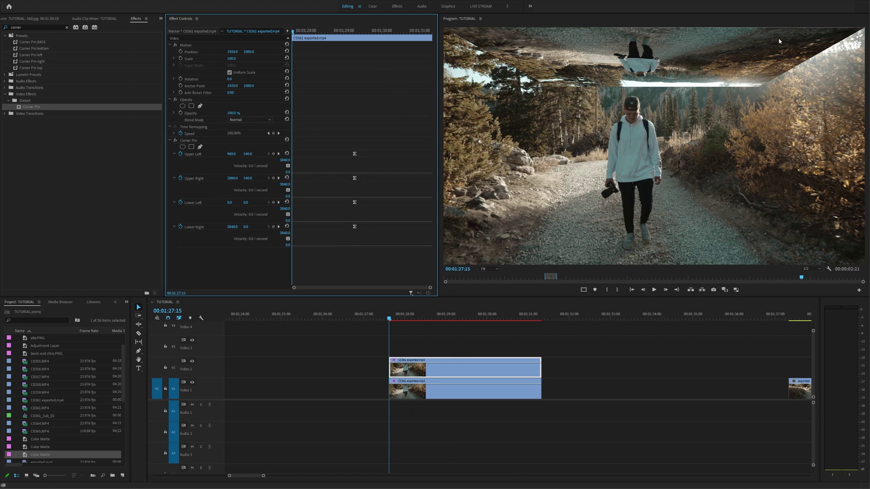
pyautogui.click(200, 141)
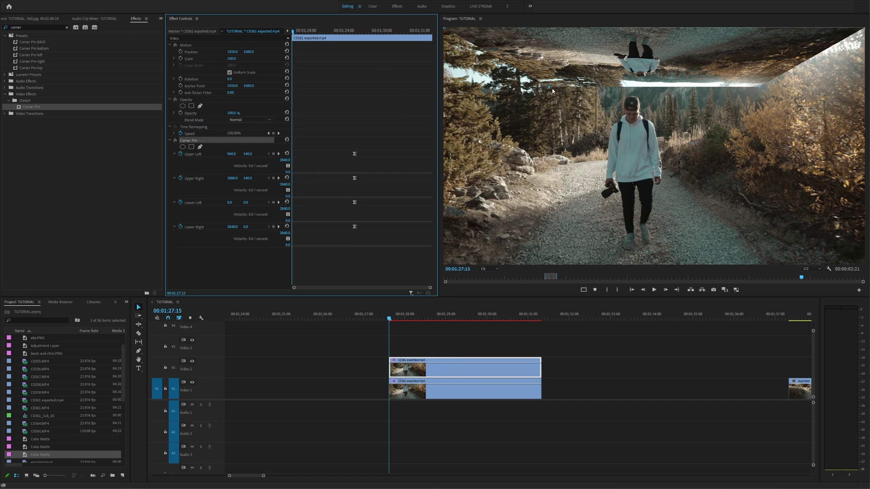
pyautogui.moveTo(549, 89); pyautogui.dragTo(542, 62)
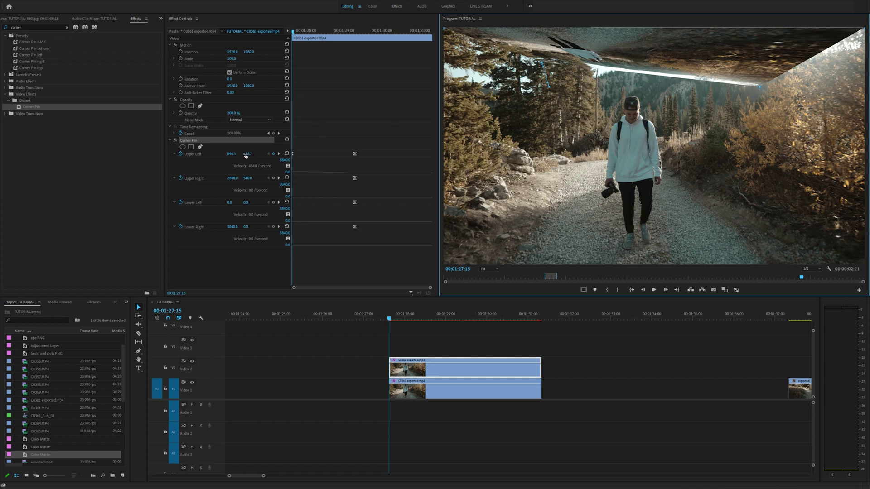
pyautogui.moveTo(541, 64); pyautogui.dragTo(445, 28)
pyautogui.moveTo(760, 89); pyautogui.dragTo(860, 33)
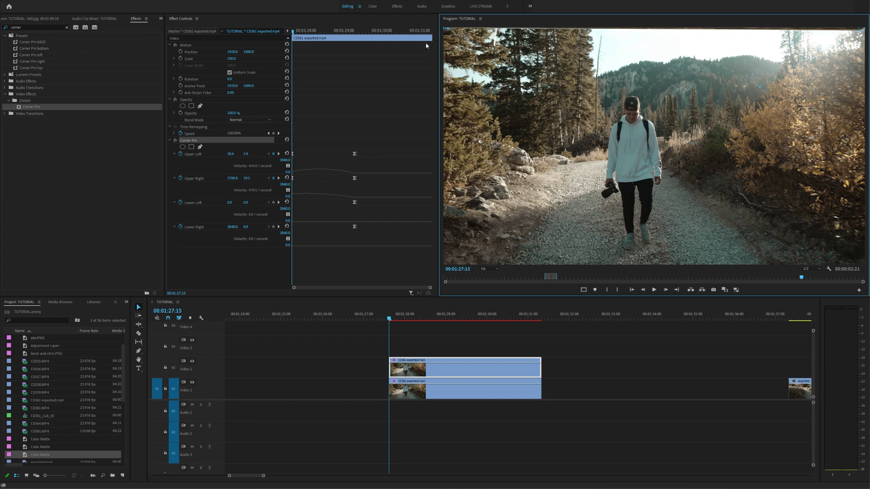
# Set the ceiling's Upper Left to 0, 0 and Upper Right to 3840, 0
pyautogui.click(231, 153)
pyautogui.write('0')
pyautogui.click(249, 154)
pyautogui.write('0')
pyautogui.click(234, 178)
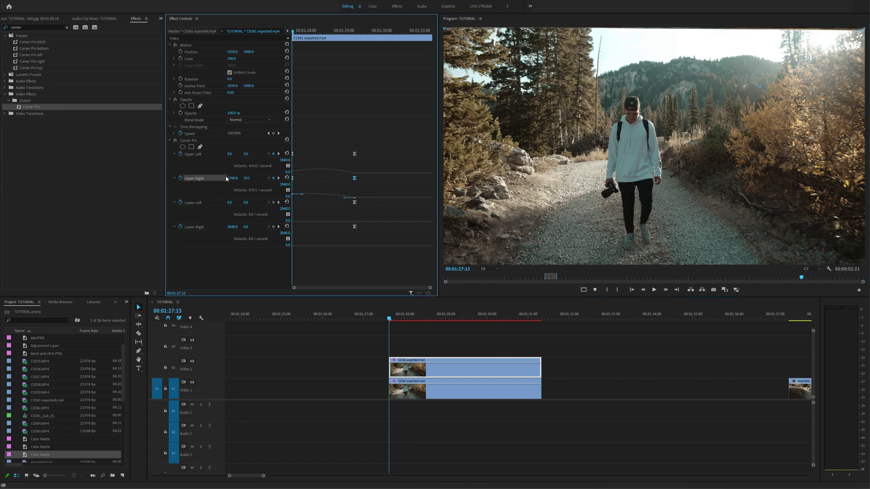
pyautogui.write('3840')
pyautogui.click(246, 178)
pyautogui.write('0')
pyautogui.press('Return')
# Play back the ceiling animation and scrub back to 00:01:28:03 to inspect the motion
pyautogui.click(380, 318)
pyautogui.press('space')
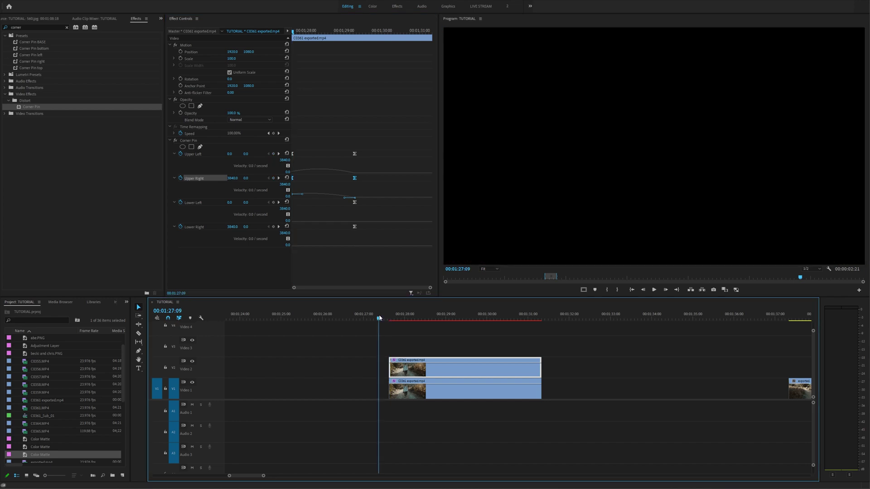
pyautogui.press('space')
pyautogui.moveTo(436, 316); pyautogui.dragTo(409, 316)
# Ease the Upper Left and Upper Right velocity curves, then play the eased ceiling animation
pyautogui.click(292, 154)
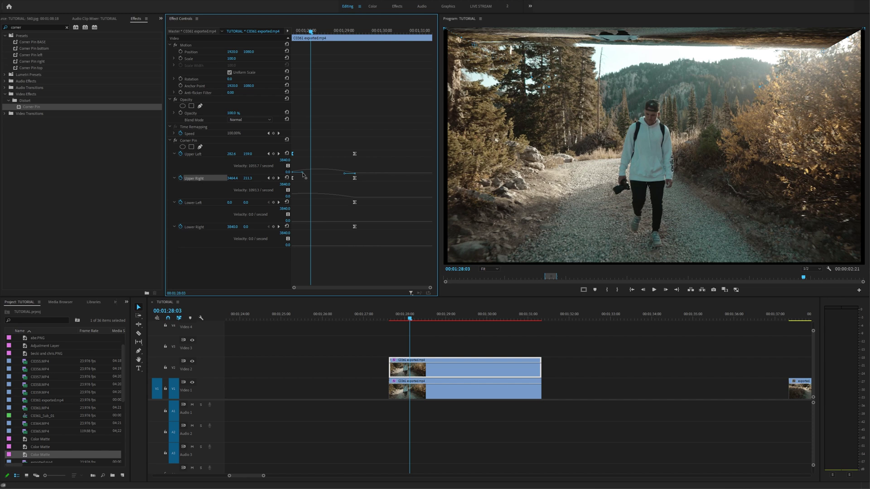
pyautogui.moveTo(303, 174); pyautogui.dragTo(323, 173)
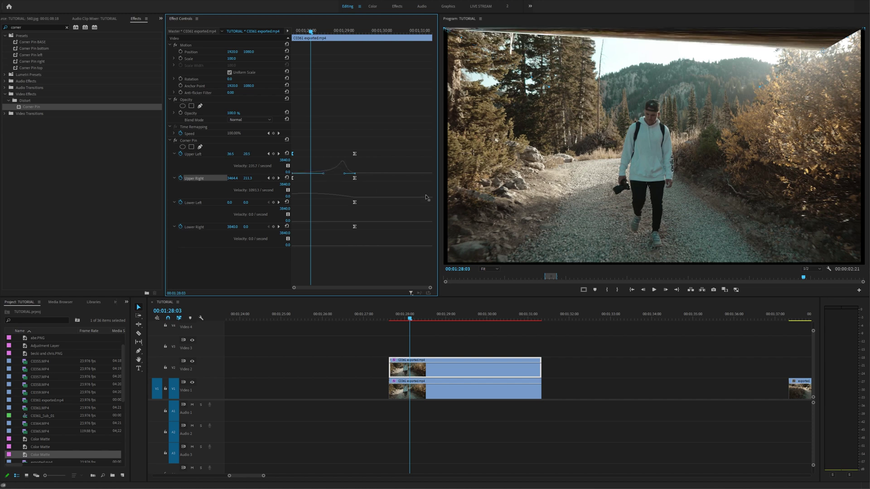
pyautogui.click(293, 179)
pyautogui.moveTo(303, 198); pyautogui.dragTo(323, 197)
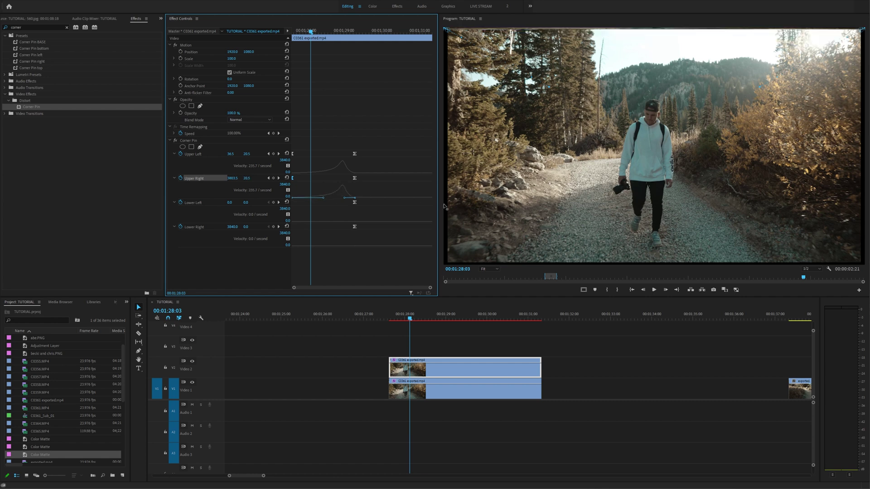
pyautogui.click(311, 67)
pyautogui.press('space')
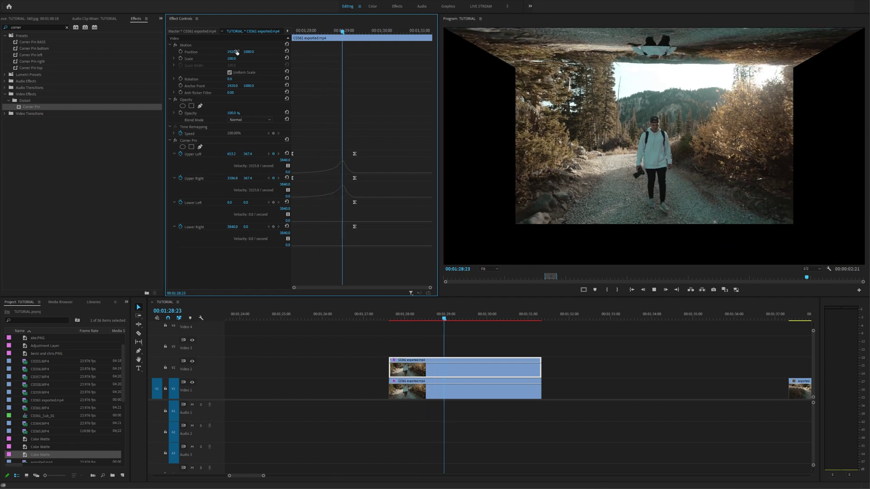
# Stop playback at 00:01:29:09 and duplicate the C0361 exported clip from V1 onto Video 3
pyautogui.click(481, 305)
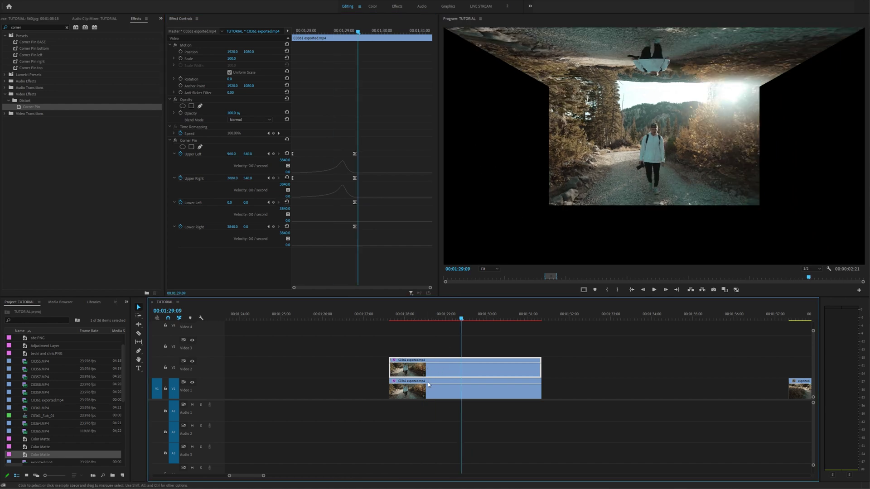
pyautogui.moveTo(422, 395); pyautogui.dragTo(425, 354)
pyautogui.moveTo(445, 320); pyautogui.dragTo(462, 321)
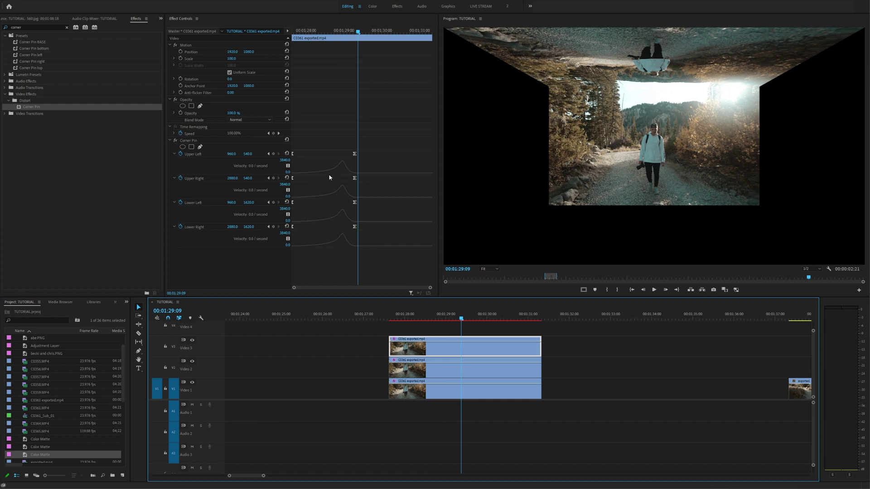
# Delete the copy's starting corner keyframes and drag its right corners to the frame's left edge at 00:01:29:07
pyautogui.click(313, 143)
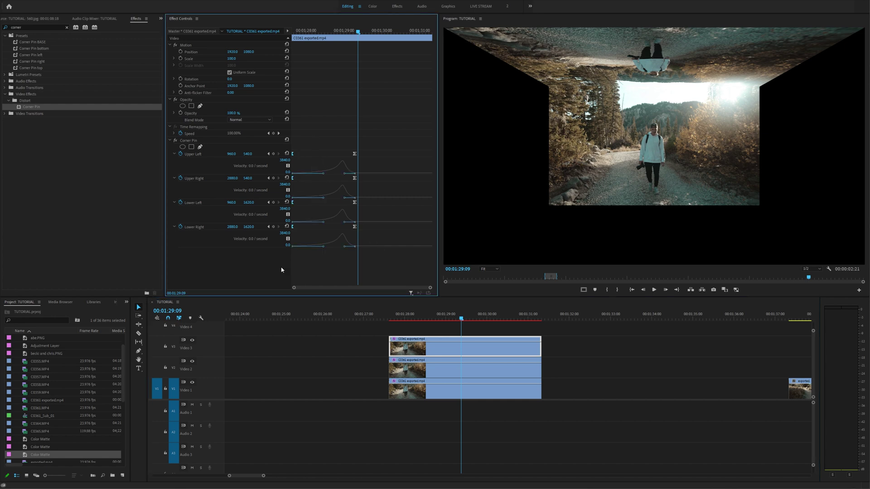
pyautogui.press('Delete')
pyautogui.press('Left')
pyautogui.press('Left')
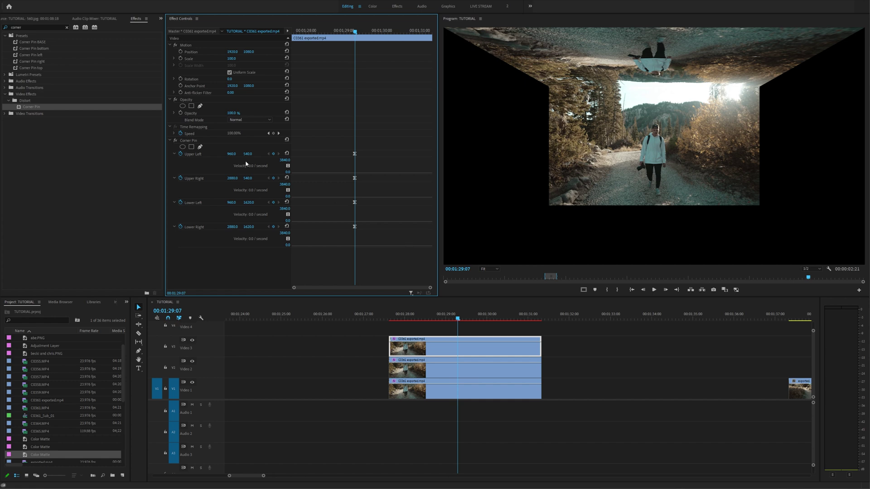
pyautogui.click(195, 141)
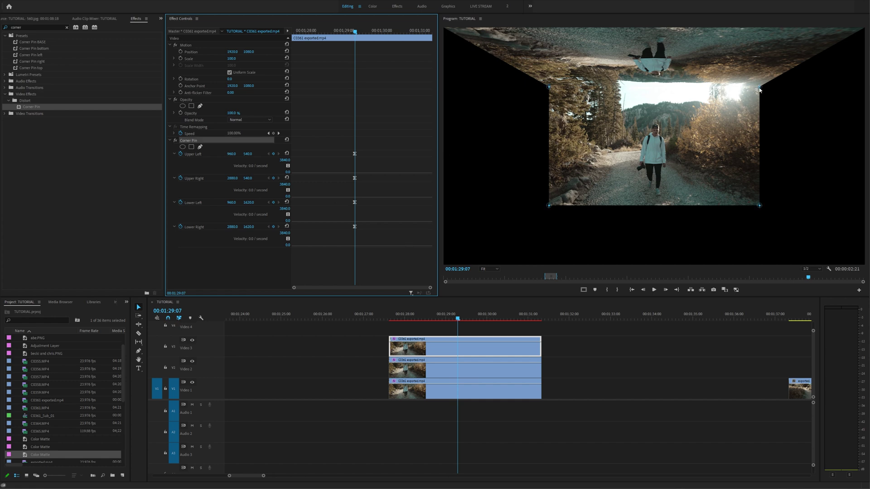
pyautogui.moveTo(760, 88); pyautogui.dragTo(443, 26)
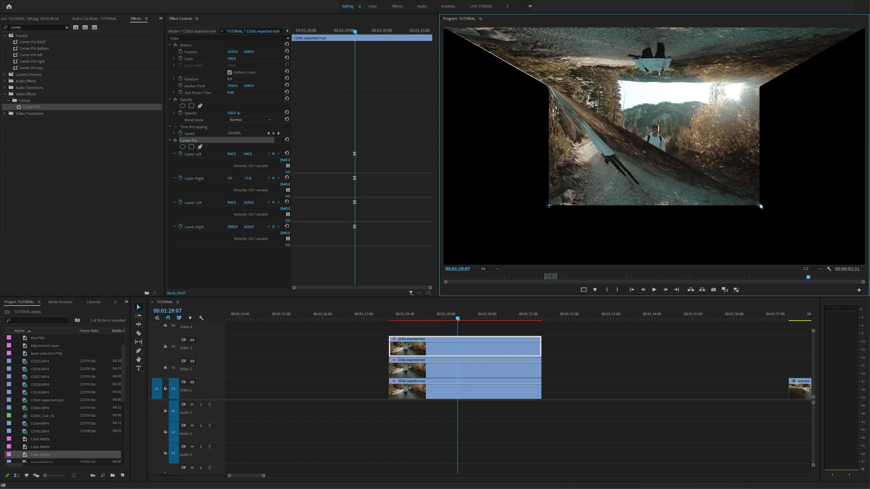
pyautogui.moveTo(761, 208); pyautogui.dragTo(444, 264)
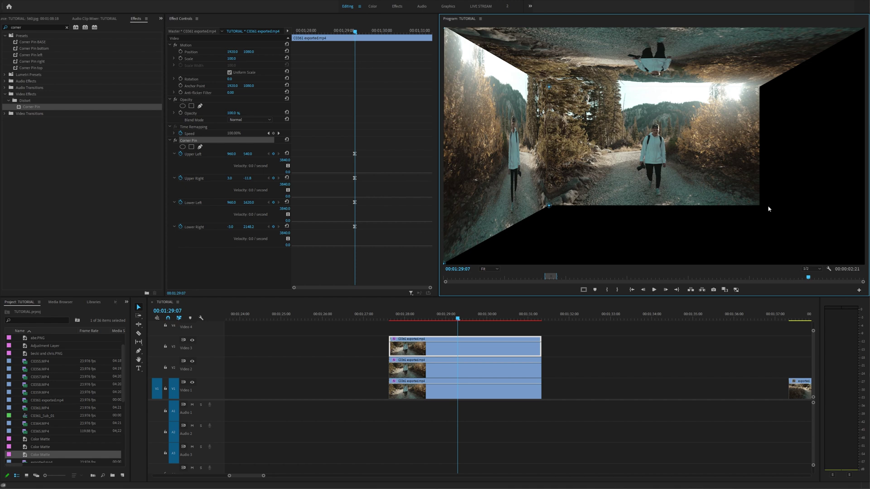
# Set the left wall's Lower Right corner to 0, 2160
pyautogui.click(231, 227)
pyautogui.write('0')
pyautogui.click(249, 227)
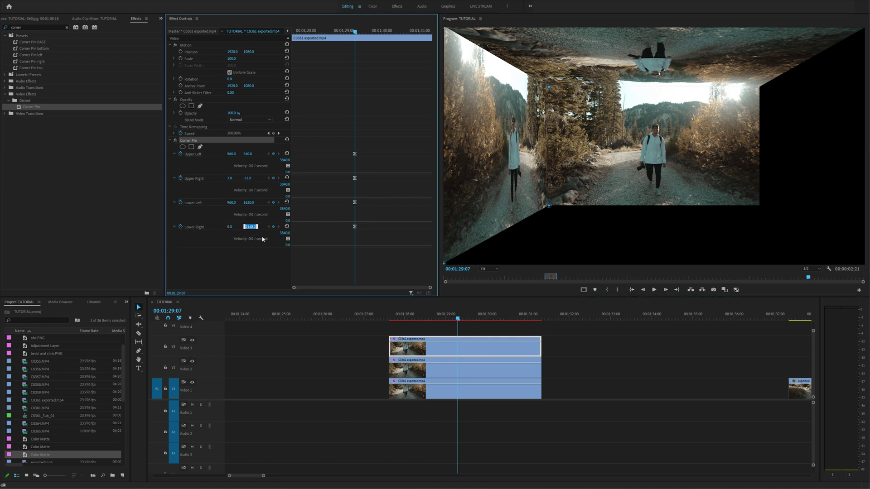
pyautogui.write('2160')
pyautogui.press('Return')
# Set the Upper Right corner to 0, 0, then return to the transition's starting frame
pyautogui.click(260, 180)
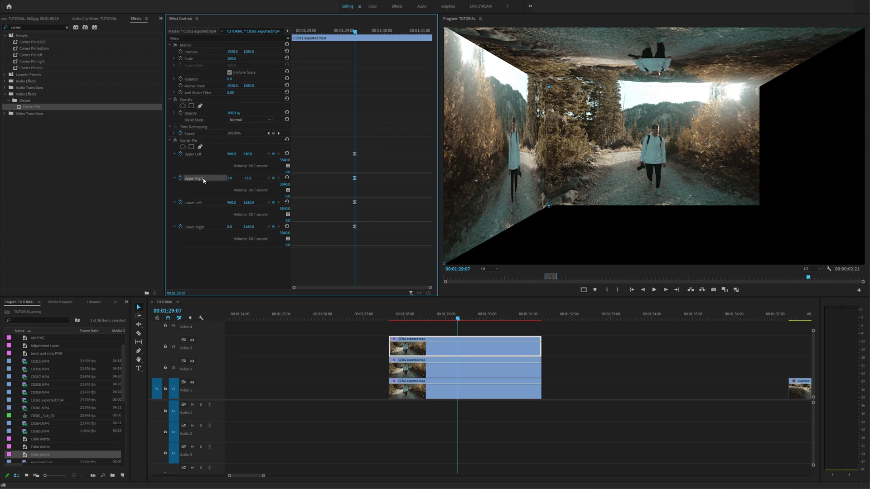
pyautogui.click(230, 178)
pyautogui.write('0')
pyautogui.press('Tab')
pyautogui.write('0')
pyautogui.press('Return')
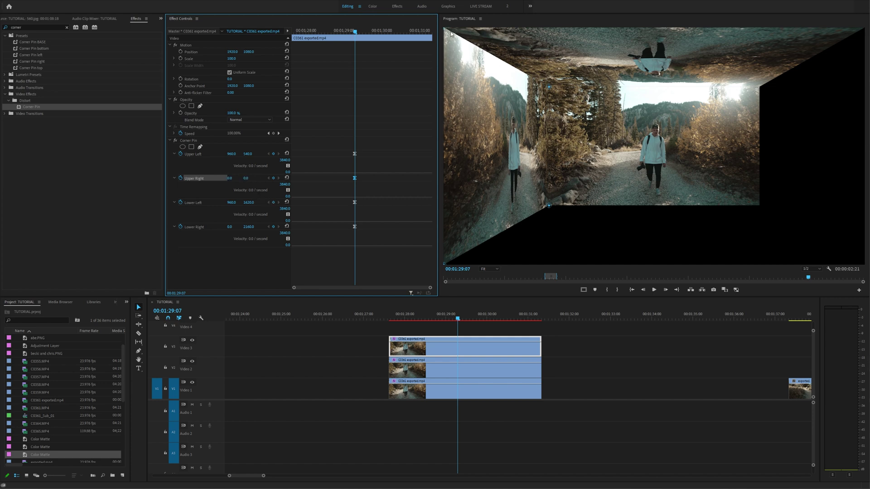
pyautogui.moveTo(353, 31); pyautogui.dragTo(291, 38)
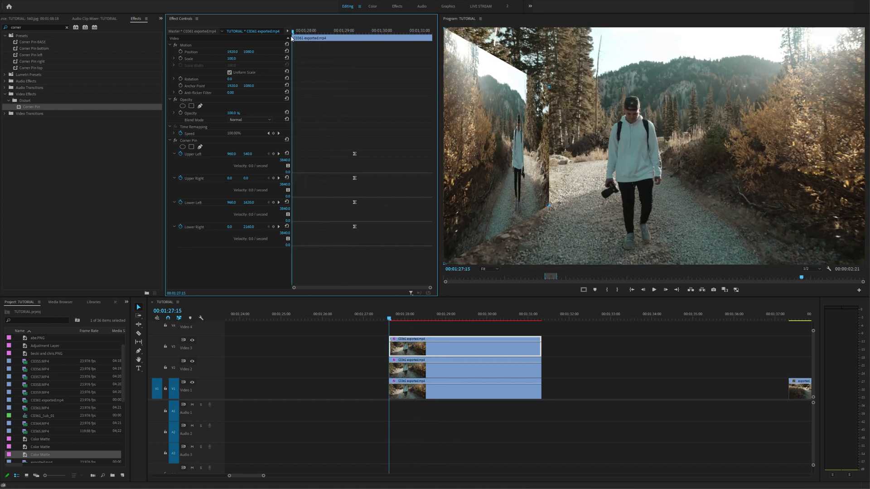
# At the first keyframe, pin the left wall's Upper Left to 0, 0 and Lower Left to 0, 2160
pyautogui.moveTo(549, 86); pyautogui.dragTo(445, 31)
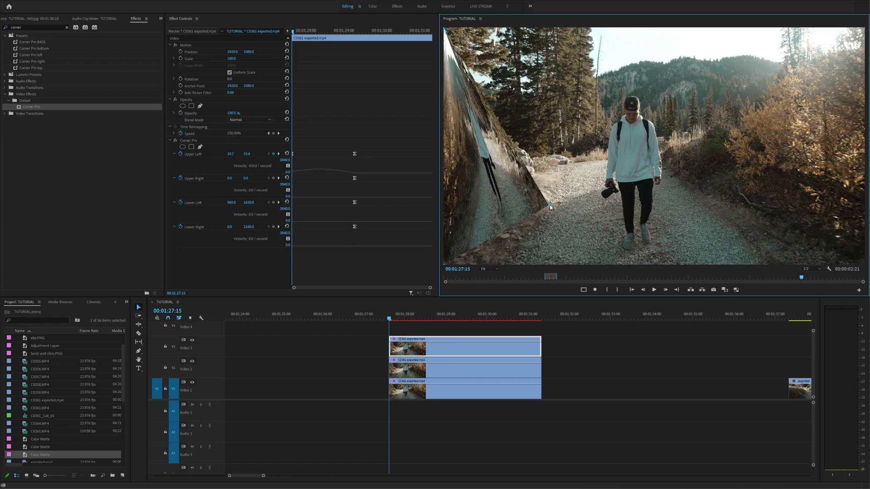
pyautogui.moveTo(549, 206); pyautogui.dragTo(447, 267)
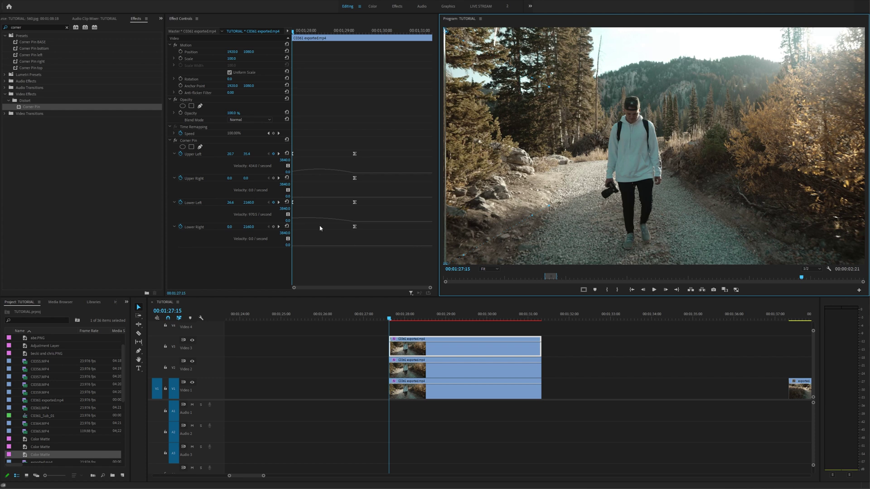
pyautogui.click(231, 156)
pyautogui.write('0')
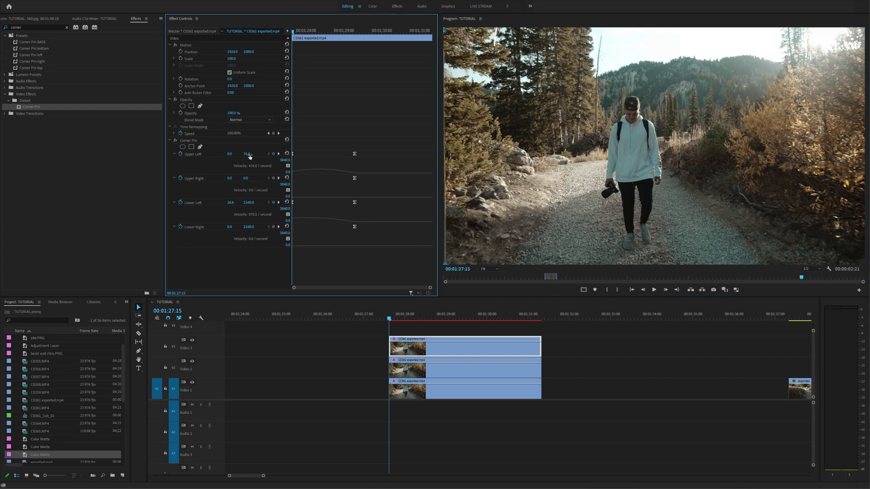
pyautogui.press('Tab')
pyautogui.write('0')
pyautogui.press('Return')
pyautogui.click(230, 203)
pyautogui.write('0')
pyautogui.press('Tab')
# Give the Lower Left and Upper Left keyframes Ease Out with sharpened velocity curves, then play the wall
pyautogui.rightClick(293, 204)
pyautogui.moveTo(336, 257)
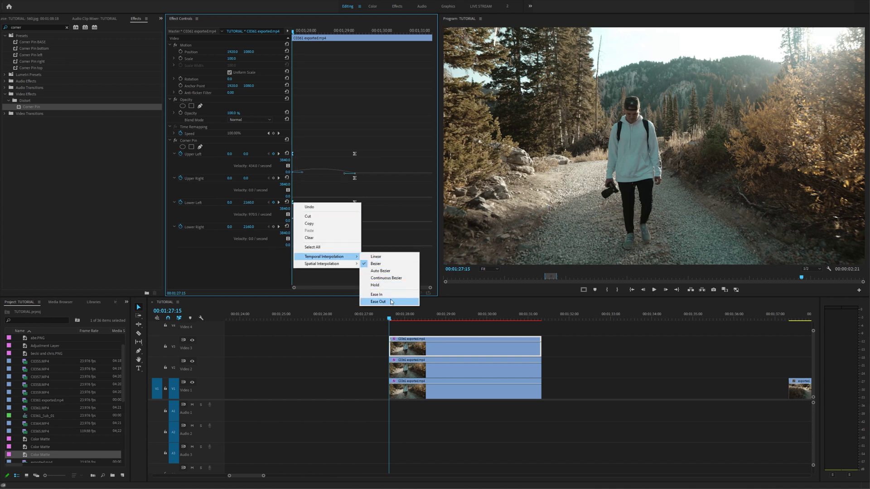
pyautogui.click(383, 300)
pyautogui.moveTo(302, 222); pyautogui.dragTo(323, 222)
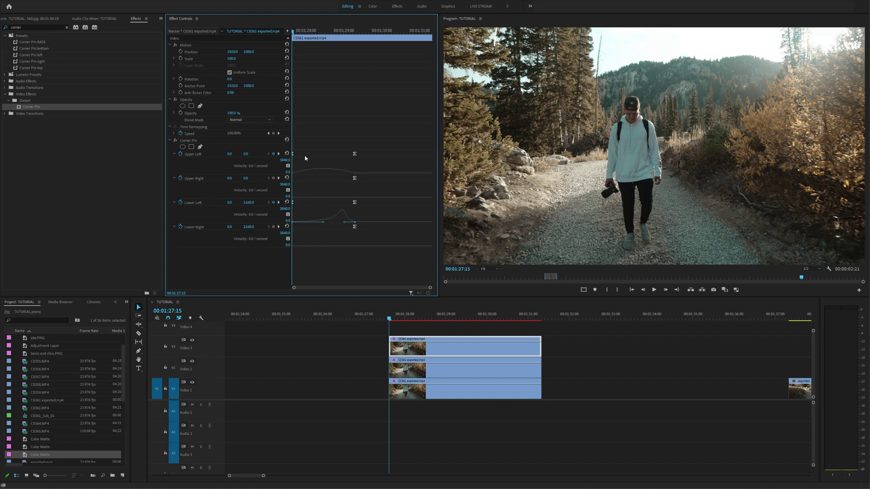
pyautogui.click(293, 154)
pyautogui.moveTo(302, 173); pyautogui.dragTo(323, 173)
pyautogui.click(407, 305)
pyautogui.press('space')
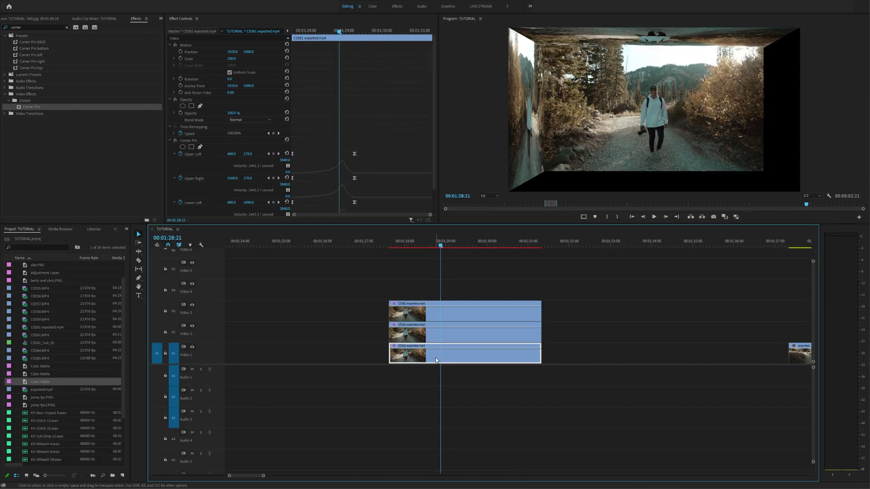
# Duplicate the bottom clip onto Video 4, delete its earlier keyframes, and drag its upper corners to the frame bottom
pyautogui.moveTo(436, 355); pyautogui.dragTo(437, 291)
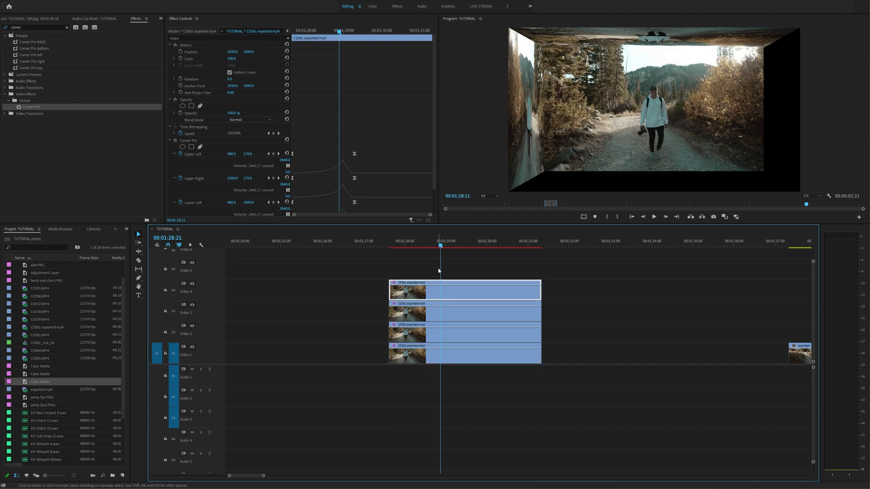
pyautogui.scroll(-1, 370, 219)
pyautogui.moveTo(370, 224); pyautogui.dragTo(370, 267)
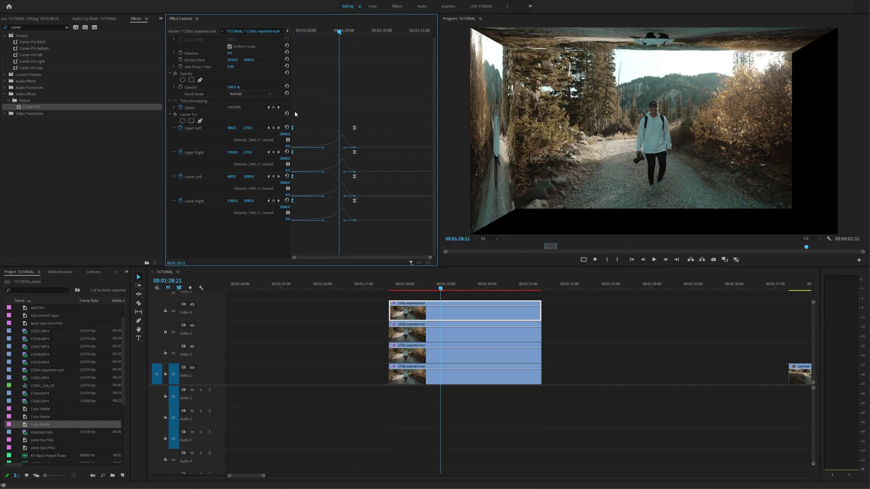
pyautogui.press('Delete')
pyautogui.click(278, 177)
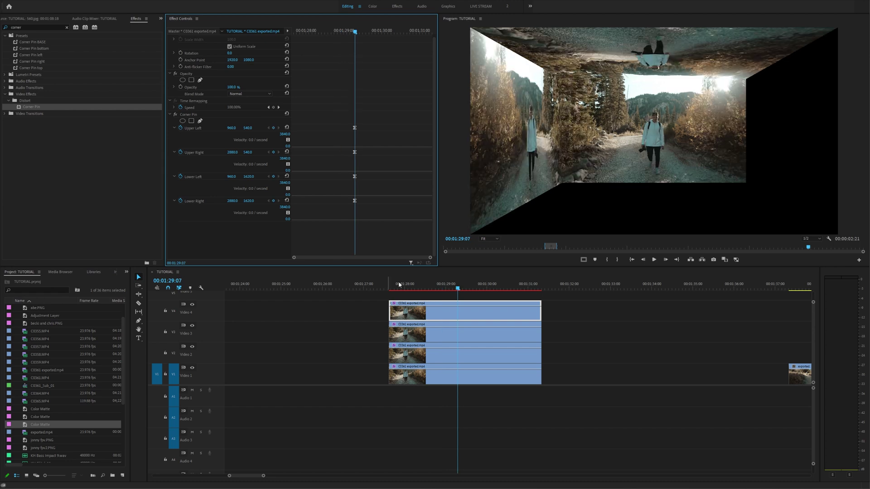
pyautogui.click(191, 114)
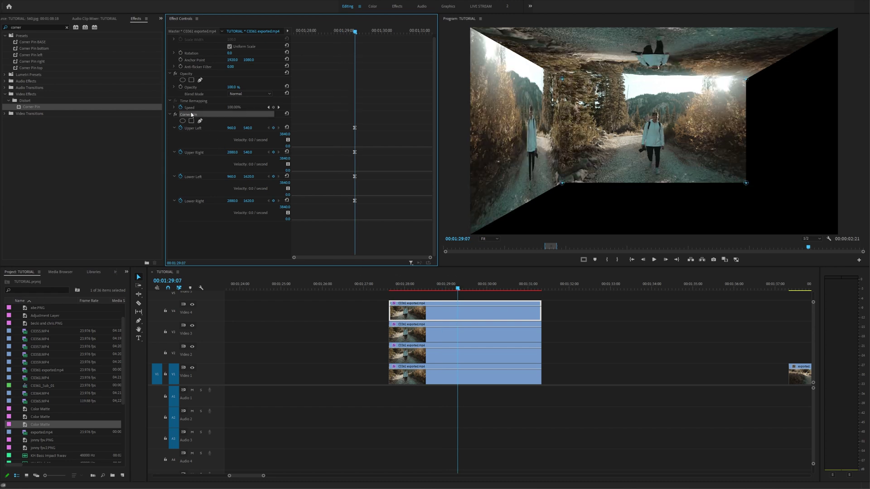
pyautogui.moveTo(748, 83); pyautogui.dragTo(838, 232)
pyautogui.moveTo(560, 80); pyautogui.dragTo(470, 234)
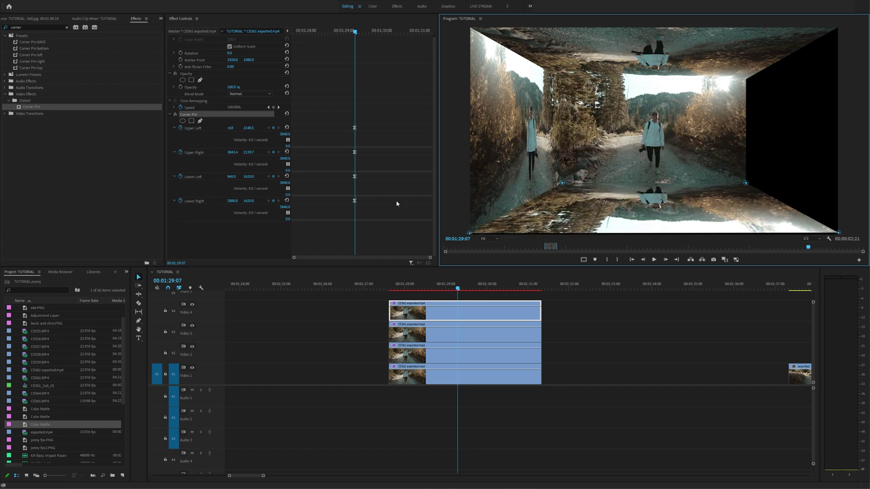
# Set the floor's Upper Left to 0, 2160 and Upper Right to 3840, 2160 at 00:01:29:07
pyautogui.click(232, 128)
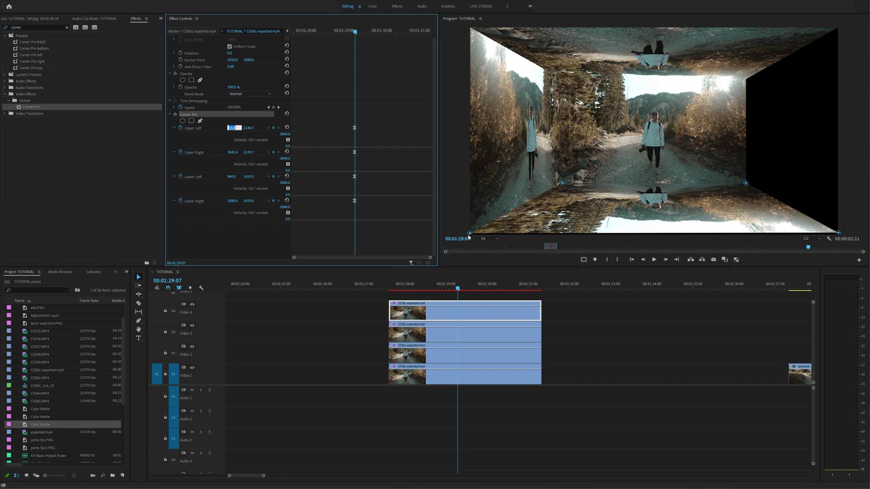
pyautogui.write('0')
pyautogui.press('Return')
pyautogui.click(250, 127)
pyautogui.write('2160')
pyautogui.press('Return')
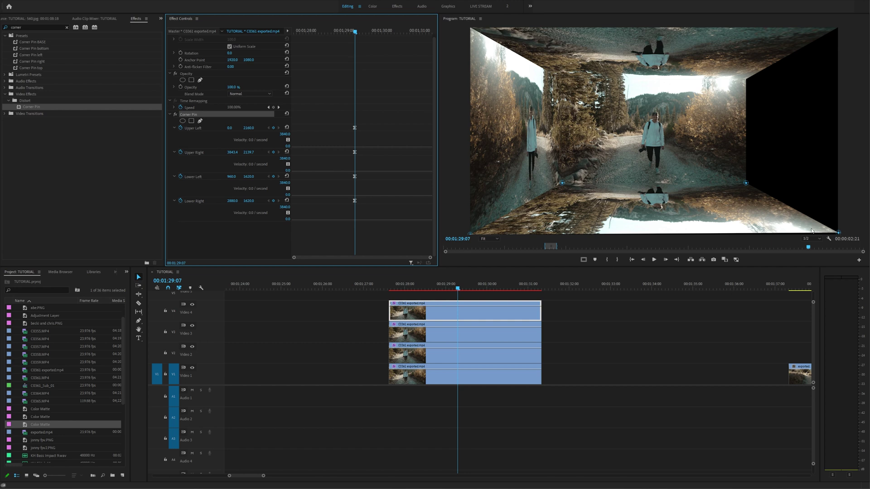
pyautogui.click(234, 151)
pyautogui.write('3')
pyautogui.write('21')
pyautogui.write('60')
pyautogui.press('Return')
# At 00:01:27:15, pin the floor's lower corners to the bottom edge: Lower Right 3840, 2160 and Lower Left X 0
pyautogui.moveTo(317, 31); pyautogui.dragTo(292, 33)
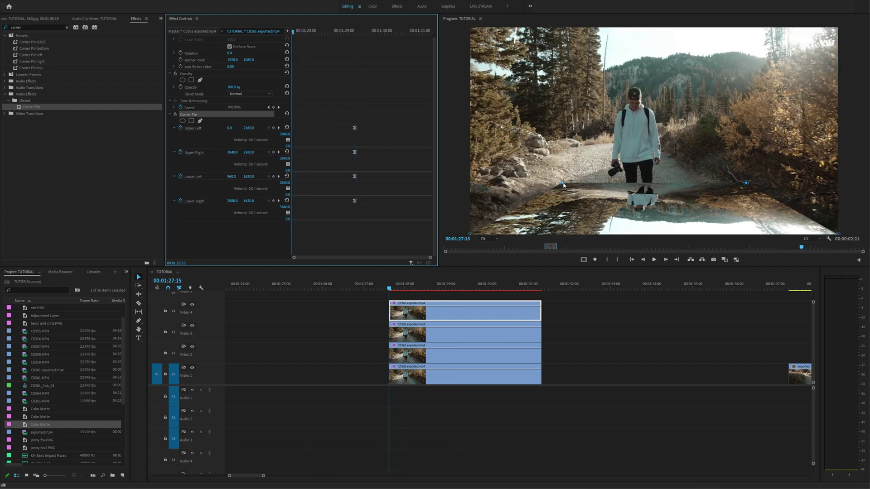
pyautogui.moveTo(562, 185); pyautogui.dragTo(469, 234)
pyautogui.moveTo(746, 185); pyautogui.dragTo(837, 235)
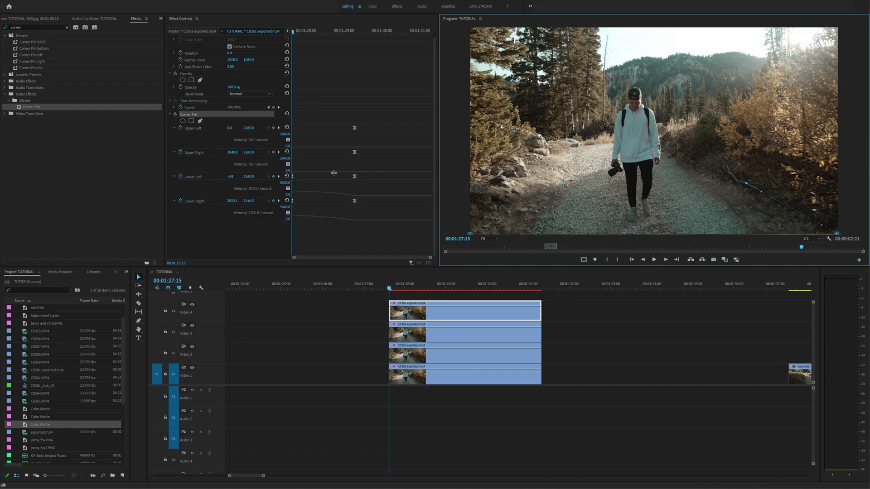
pyautogui.click(233, 200)
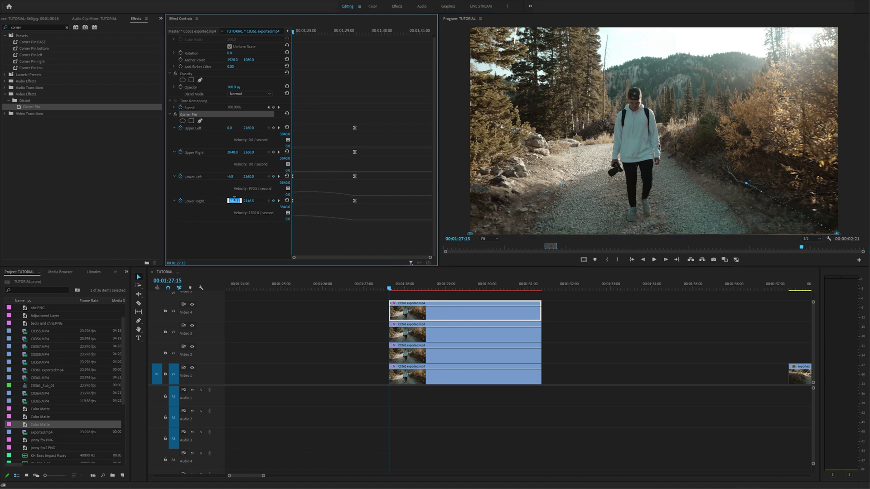
pyautogui.write('3840')
pyautogui.press('Tab')
pyautogui.write('21')
pyautogui.press('Return')
pyautogui.click(232, 178)
pyautogui.write('0')
pyautogui.press('Return')
# Apply Ease Out to the floor's corner keyframes, sharpen the speed curve, and play it back
pyautogui.rightClick(293, 204)
pyautogui.moveTo(335, 258)
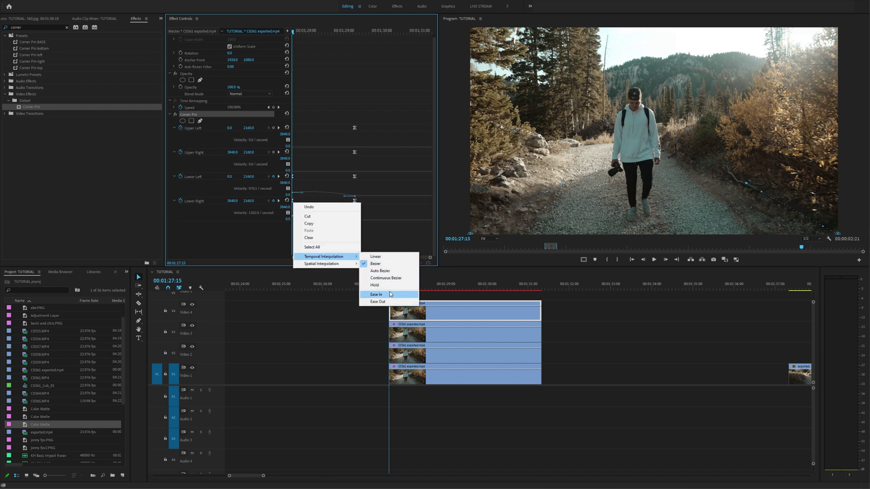
pyautogui.click(378, 302)
pyautogui.moveTo(303, 198); pyautogui.dragTo(321, 220)
pyautogui.click(388, 289)
pyautogui.press('space')
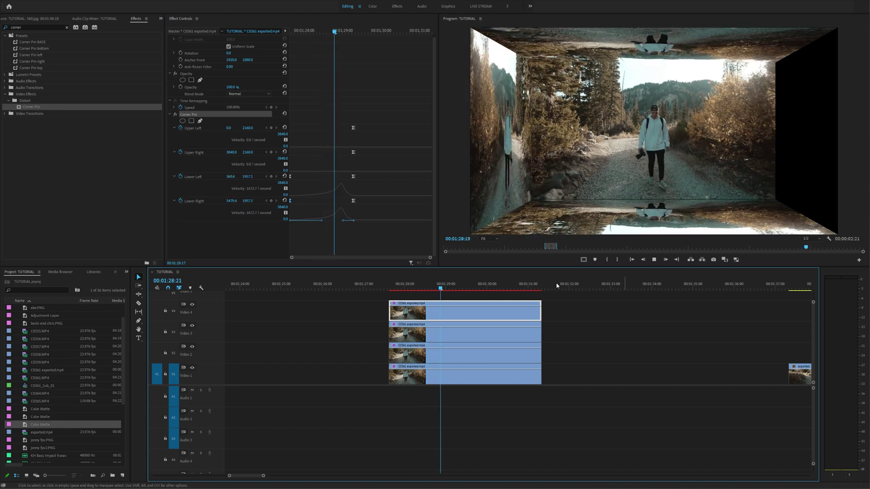
pyautogui.press('space')
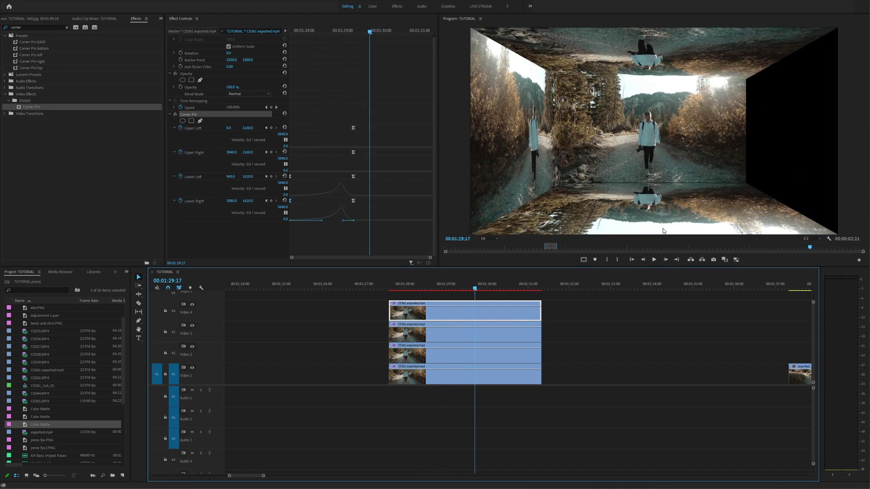
# Copy the base clip onto a new Video 5 track and drag its left corners to the frame's right edge
pyautogui.moveTo(433, 377); pyautogui.dragTo(432, 292)
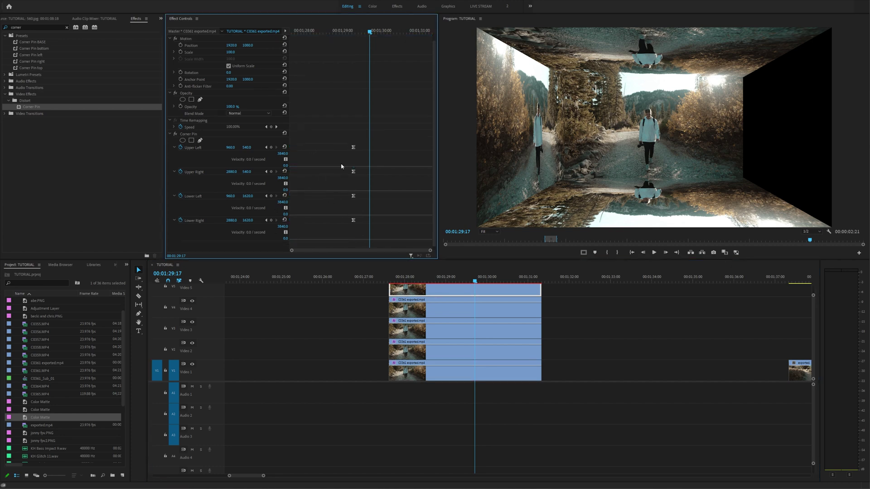
pyautogui.click(266, 148)
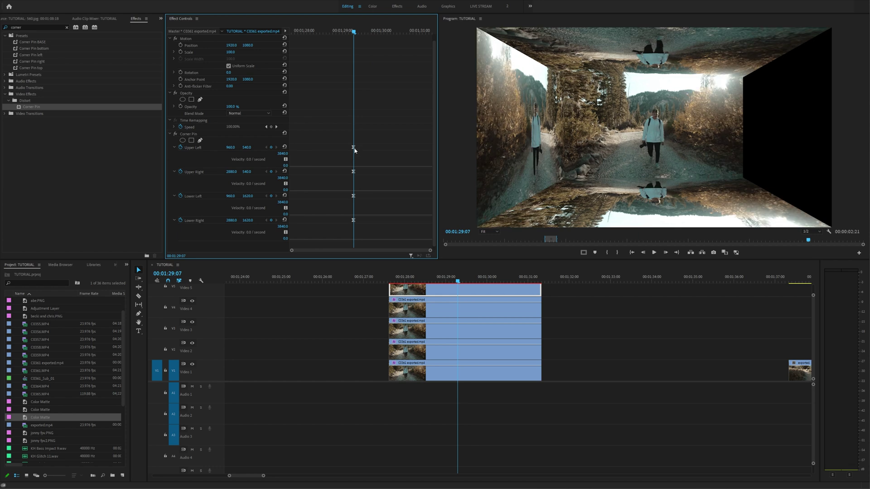
pyautogui.click(228, 135)
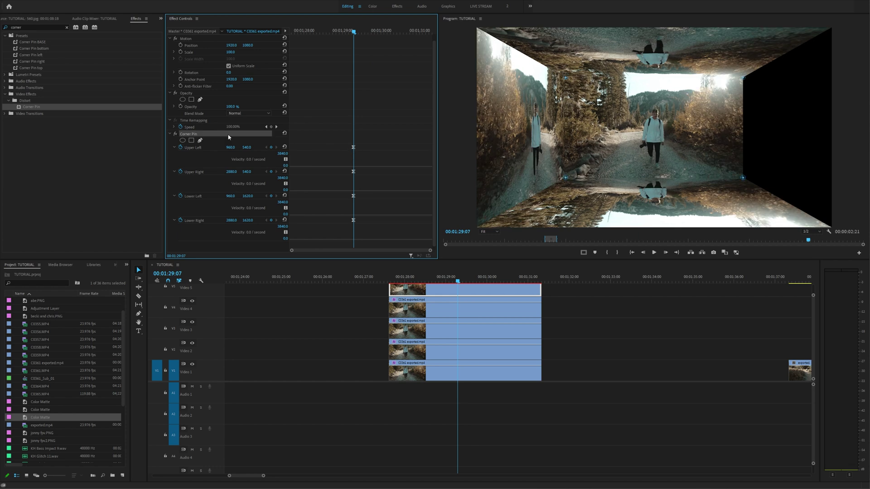
pyautogui.moveTo(567, 178); pyautogui.dragTo(728, 173)
pyautogui.moveTo(565, 78); pyautogui.dragTo(832, 32)
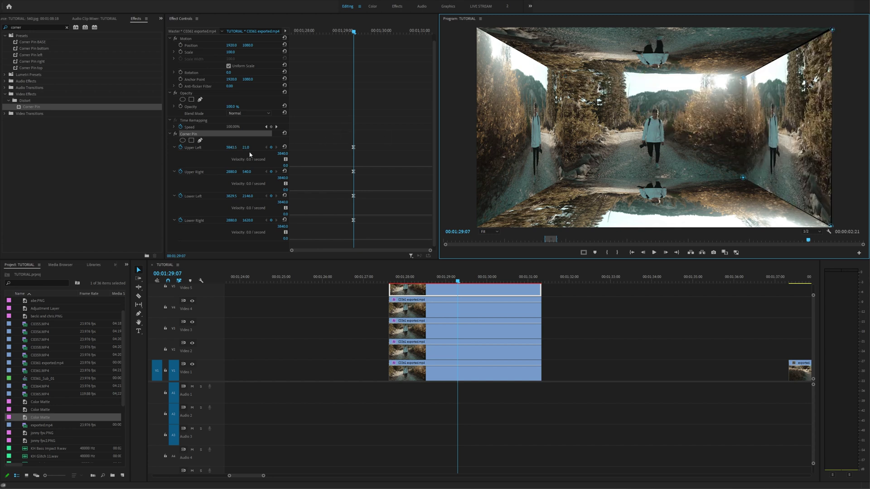
# Set the right wall's Upper Left corner to 3840, 0
pyautogui.click(229, 148)
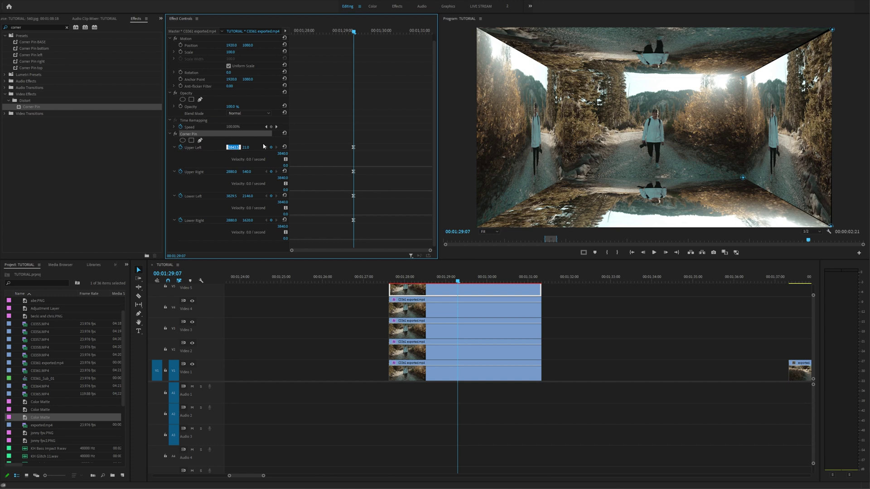
pyautogui.write('38')
pyautogui.press('Tab')
pyautogui.write('0')
pyautogui.press('Return')
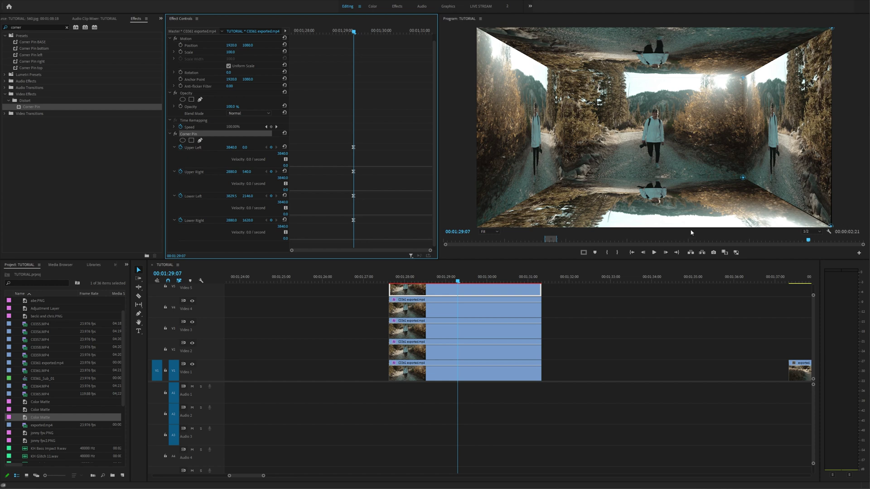
# Set the right wall's Lower Left corner to 3840, 2160
pyautogui.click(235, 198)
pyautogui.write('3840')
pyautogui.click(248, 196)
pyautogui.write('2160')
pyautogui.press('Return')
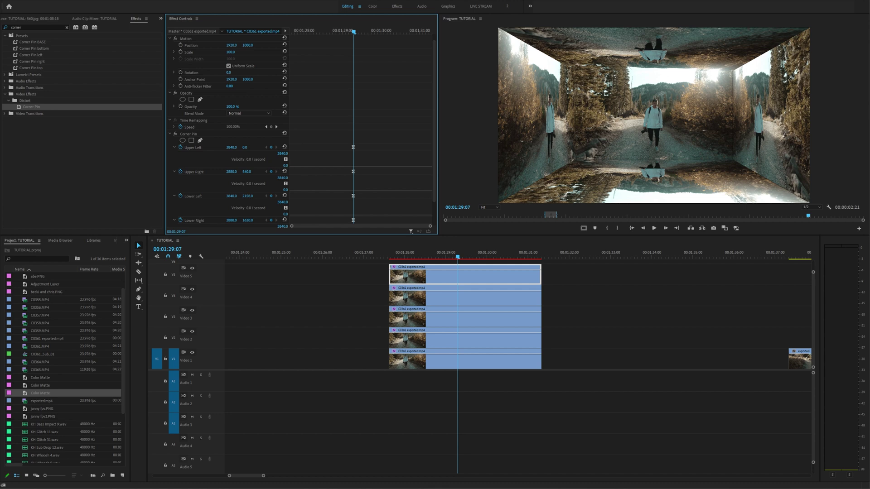
pyautogui.click(250, 197)
pyautogui.write('2160')
pyautogui.press('Return')
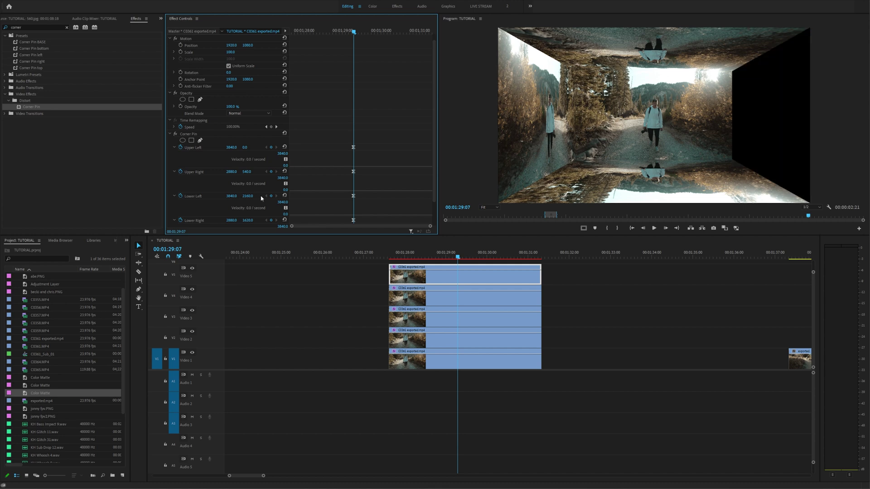
# Recheck the wall animation, re-enter 2160 for Lower Left Y at 00:01:29:07, and return to the transition start
pyautogui.moveTo(442, 255)
pyautogui.mouseDown()
pyautogui.moveTo(418, 256)
pyautogui.moveTo(459, 256)
pyautogui.mouseUp()
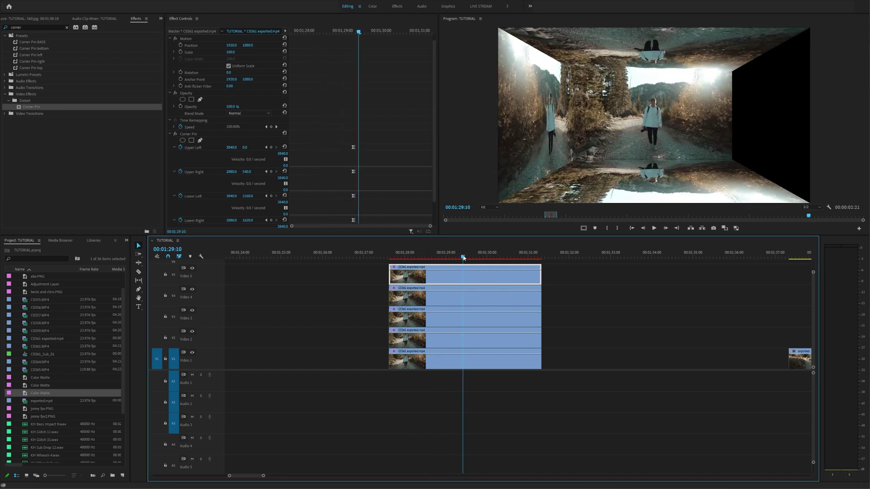
pyautogui.scroll(-1, 310, 217)
pyautogui.scroll(-1, 310, 216)
pyautogui.click(266, 192)
pyautogui.click(249, 168)
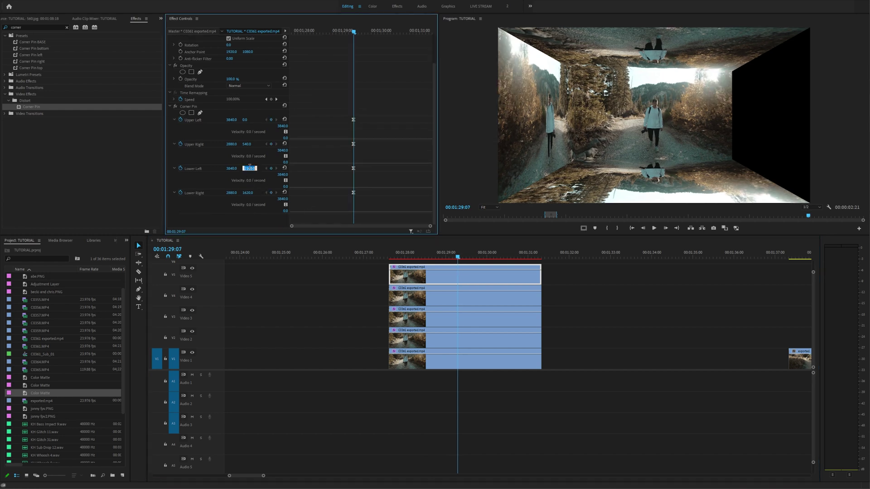
pyautogui.write('2160')
pyautogui.press('Return')
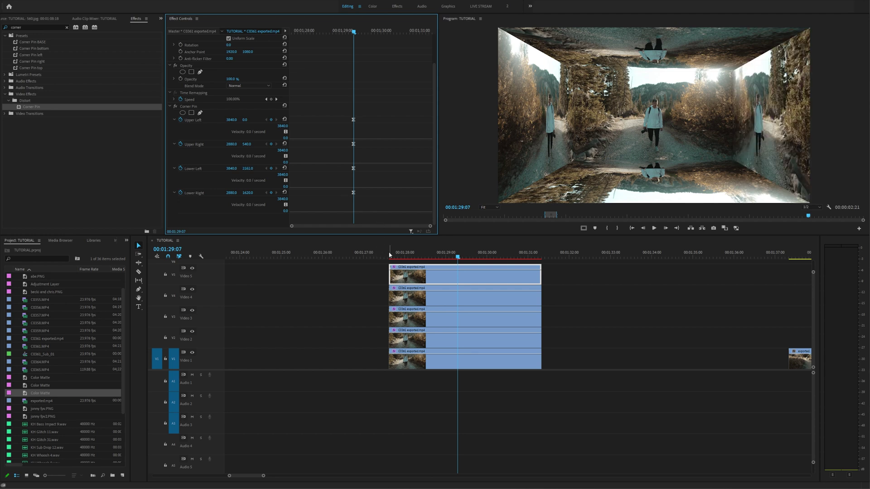
pyautogui.moveTo(354, 31); pyautogui.dragTo(297, 31)
# Drag the right wall's upper- and lower-right corner pins out to the frame's right corners
pyautogui.click(189, 106)
pyautogui.moveTo(735, 75); pyautogui.dragTo(812, 32)
pyautogui.moveTo(732, 161); pyautogui.dragTo(810, 205)
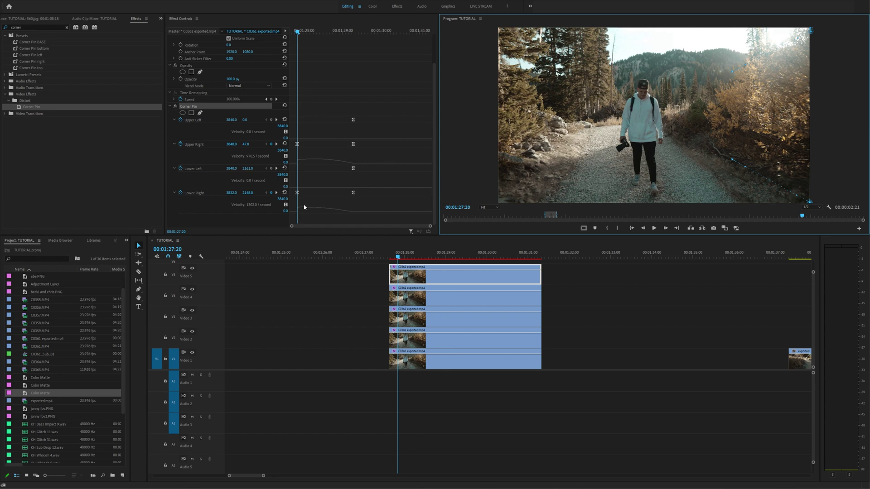
# Set the Upper Right pin to exactly 3840, 0 and Lower Right to 3840, 2160
pyautogui.click(232, 192)
pyautogui.write('3')
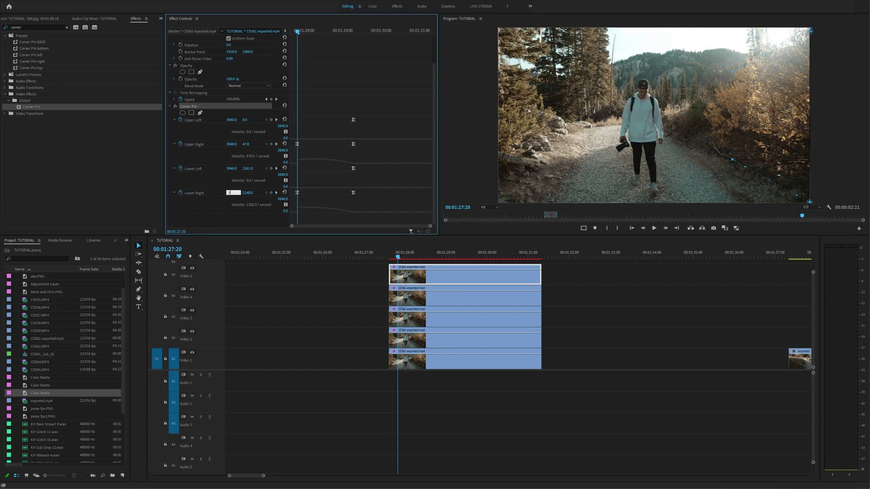
pyautogui.write('840')
pyautogui.press('Tab')
pyautogui.click(233, 144)
pyautogui.write('3840')
pyautogui.press('Return')
pyautogui.click(249, 143)
pyautogui.write('0')
pyautogui.press('Return')
pyautogui.click(248, 193)
pyautogui.write('2160')
pyautogui.press('Return')
# Ease Out the right-corner keyframes, shape both speed curves into sharp peaks, and preview the transition
pyautogui.moveTo(307, 145); pyautogui.dragTo(290, 193)
pyautogui.rightClick(291, 193)
pyautogui.moveTo(330, 247)
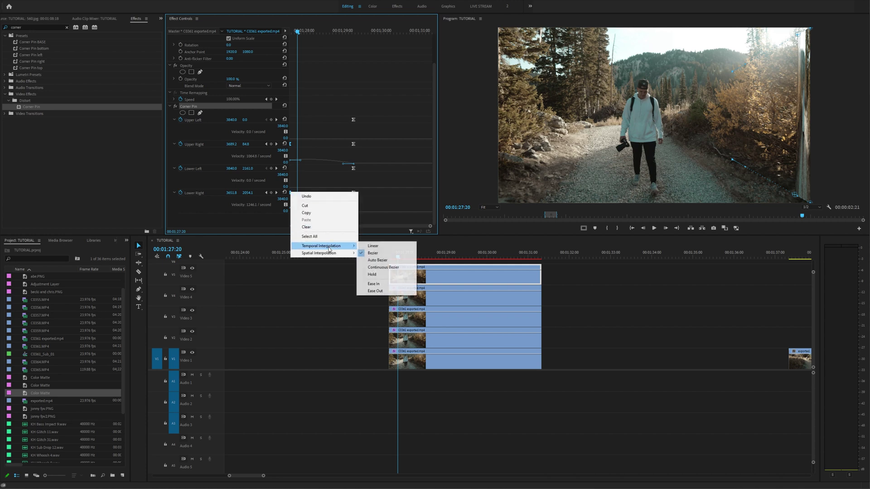
pyautogui.click(384, 293)
pyautogui.moveTo(300, 163); pyautogui.dragTo(381, 187)
pyautogui.click(290, 193)
pyautogui.moveTo(300, 211); pyautogui.dragTo(321, 212)
pyautogui.click(382, 257)
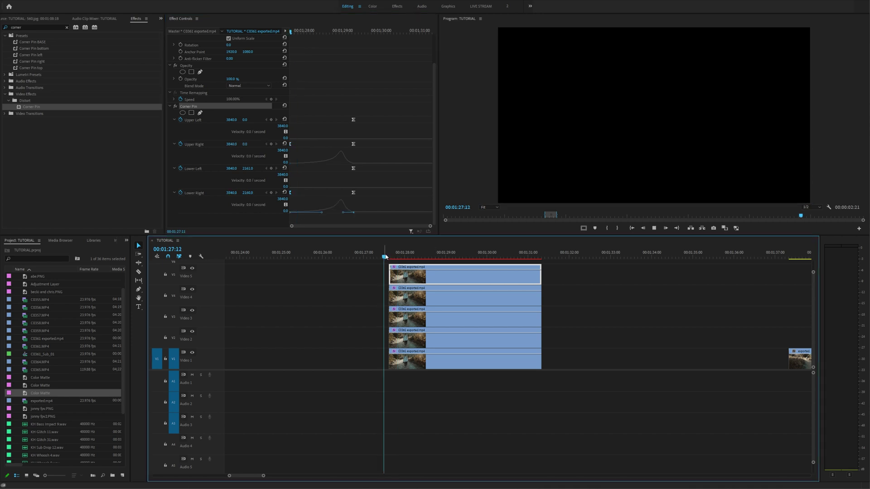
pyautogui.press('space')
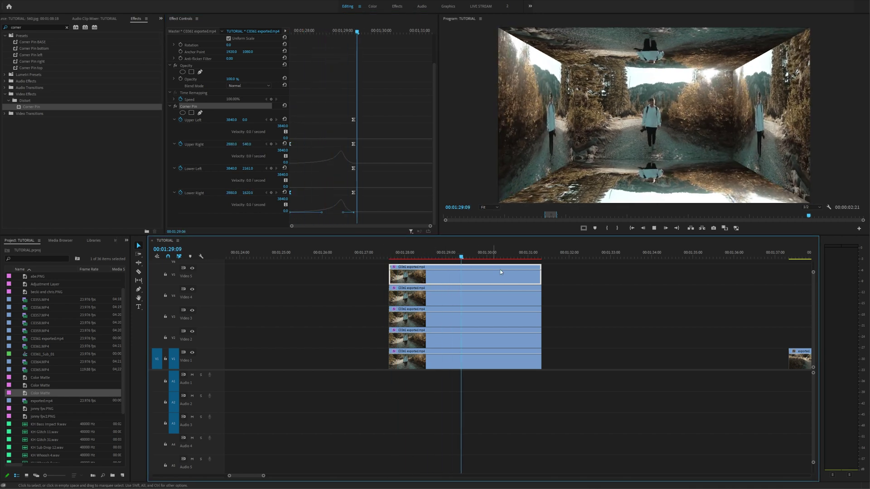
pyautogui.press('`')
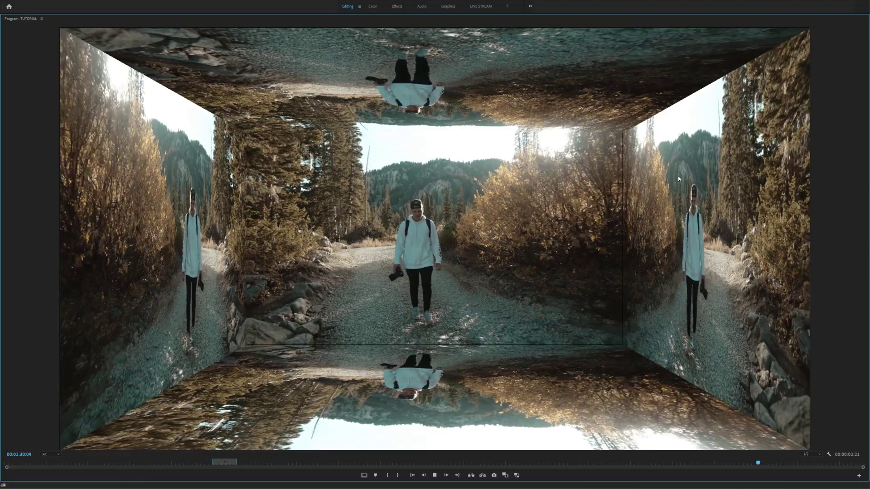
pyautogui.press('space')
pyautogui.press('`')
pyautogui.press('Up')
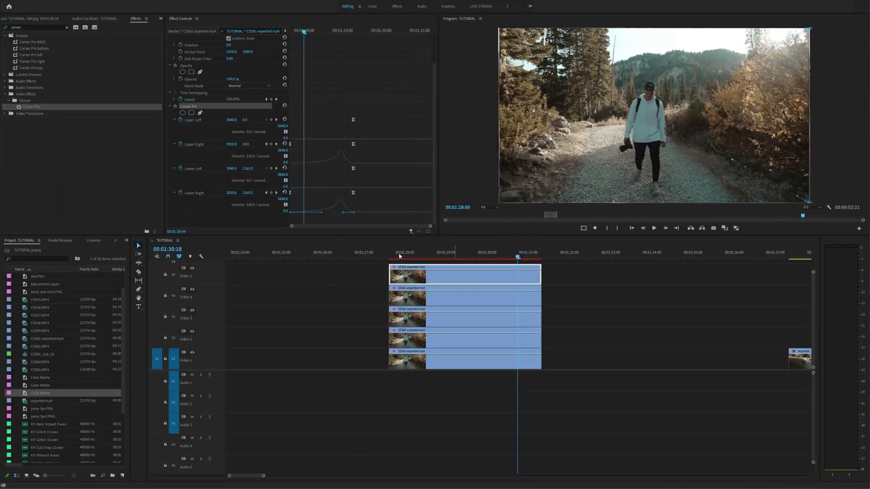
pyautogui.press('space')
pyautogui.press('`')
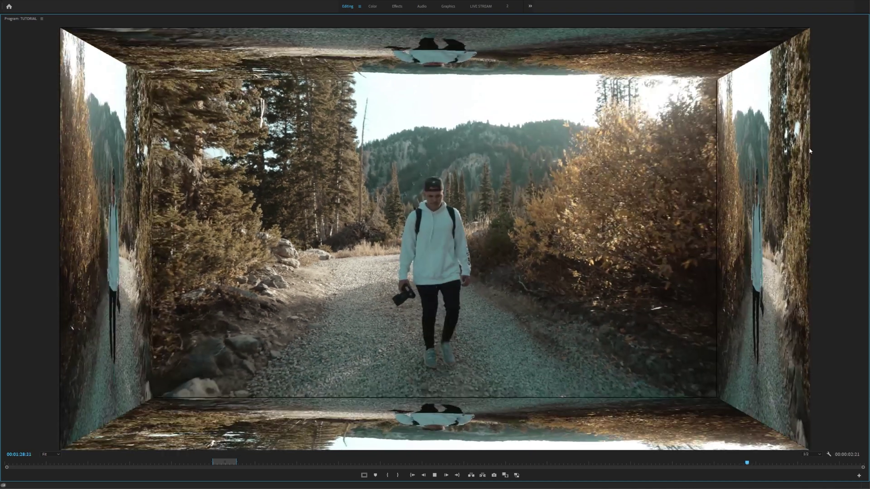
pyautogui.press('space')
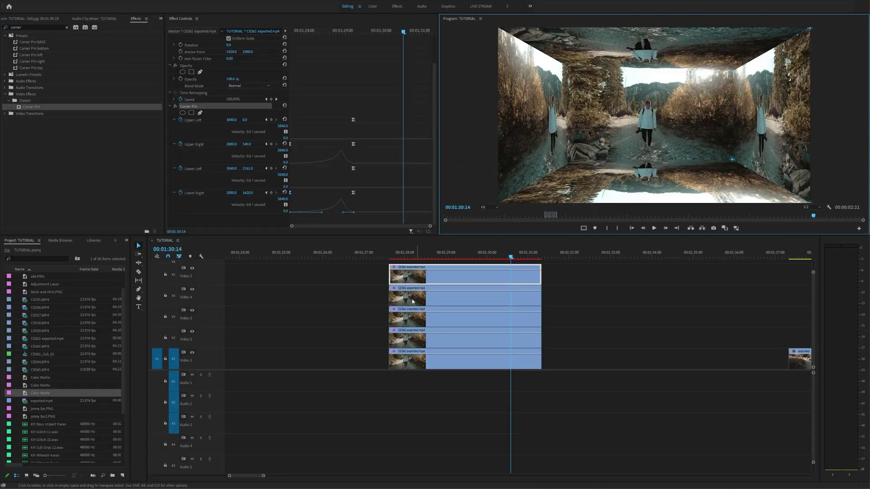
pyautogui.moveTo(40, 393); pyautogui.dragTo(312, 295)
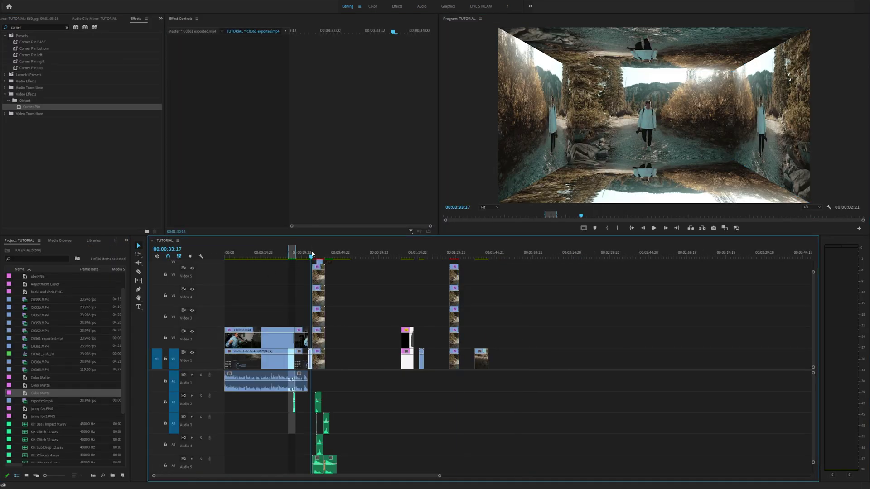